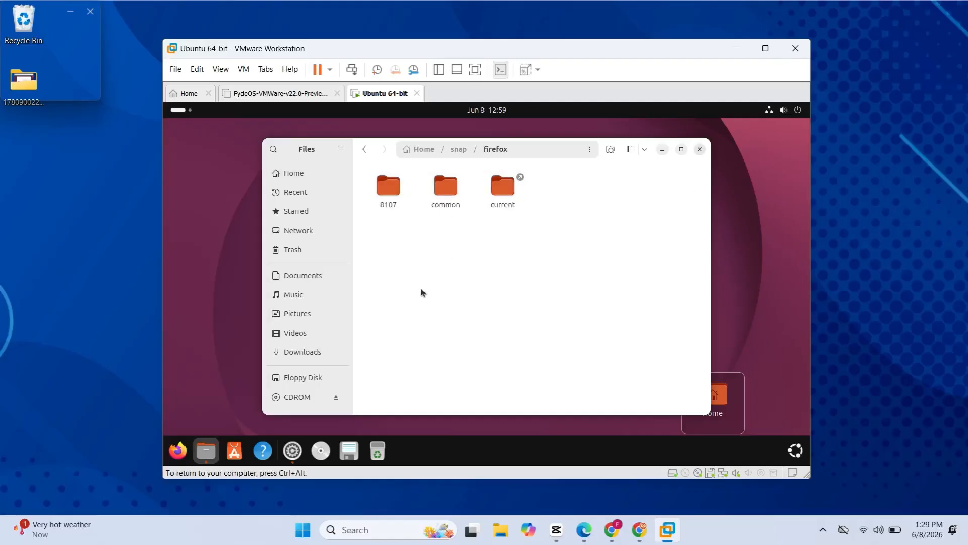
Close the file manager window and open the Ubuntu Desktop page in the system settings
click(698, 152)
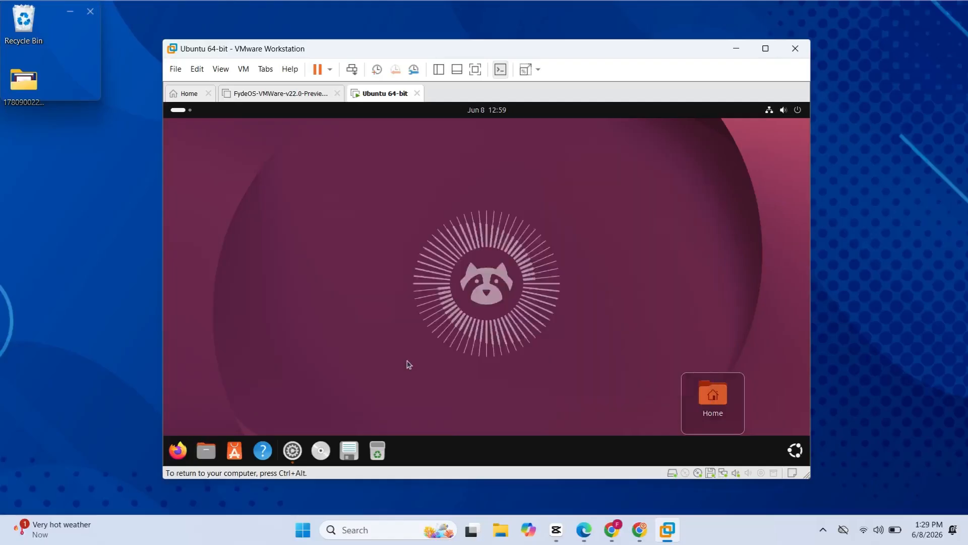
click(293, 449)
click(585, 222)
click(539, 224)
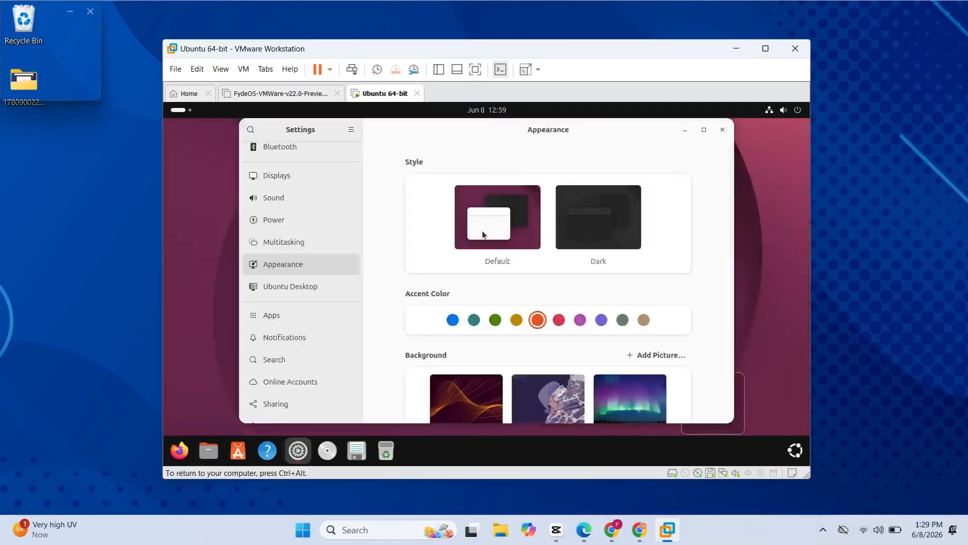
click(310, 288)
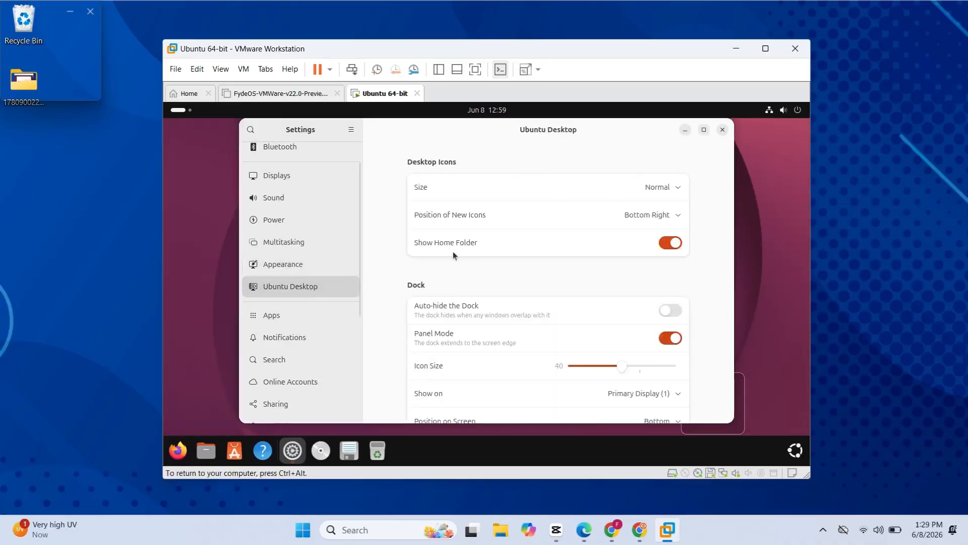
Set the dock icon size to 36 and try the dock's Left screen position before returning it to Bottom
mouse_move(631, 367)
mouse_down()
mouse_move(642, 370)
mouse_move(617, 371)
mouse_up()
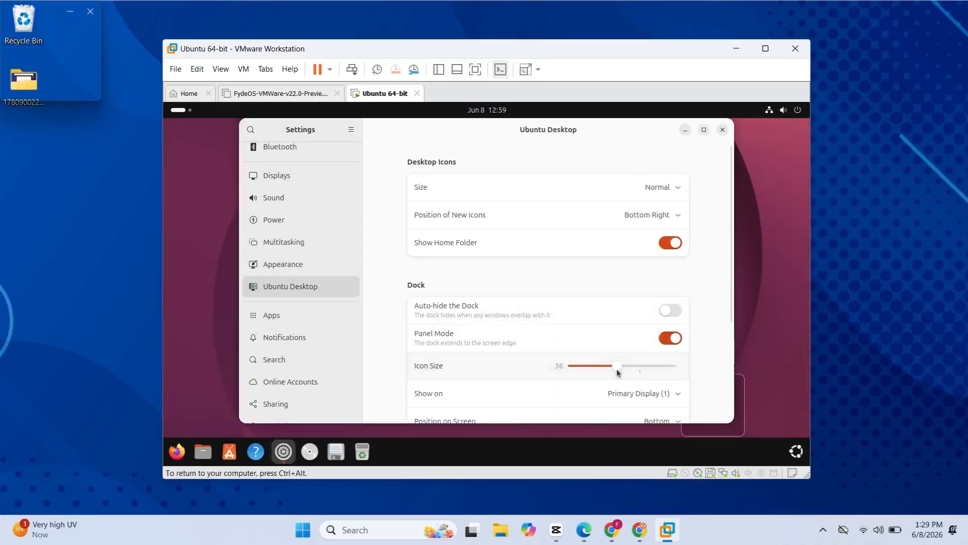
scroll(657, 413, down, 3)
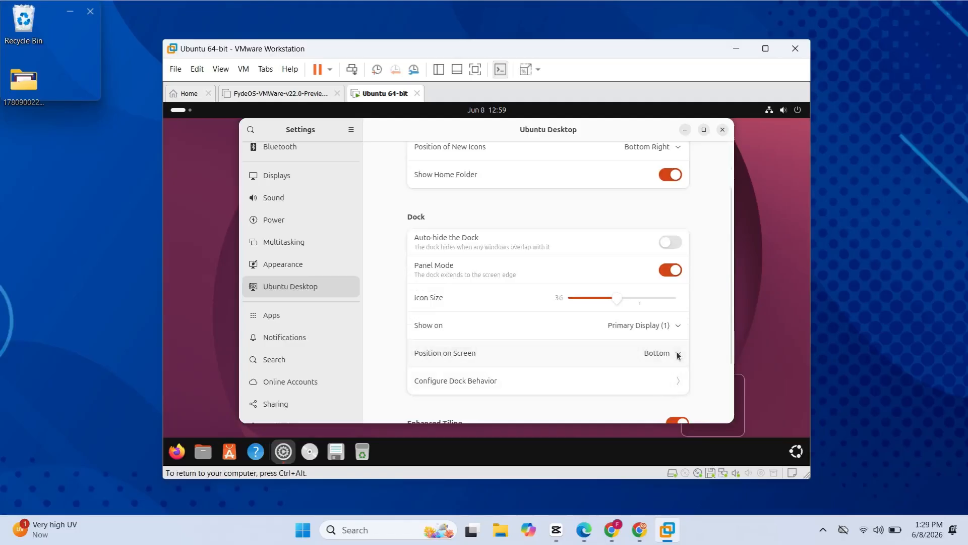
click(671, 352)
click(658, 374)
click(668, 352)
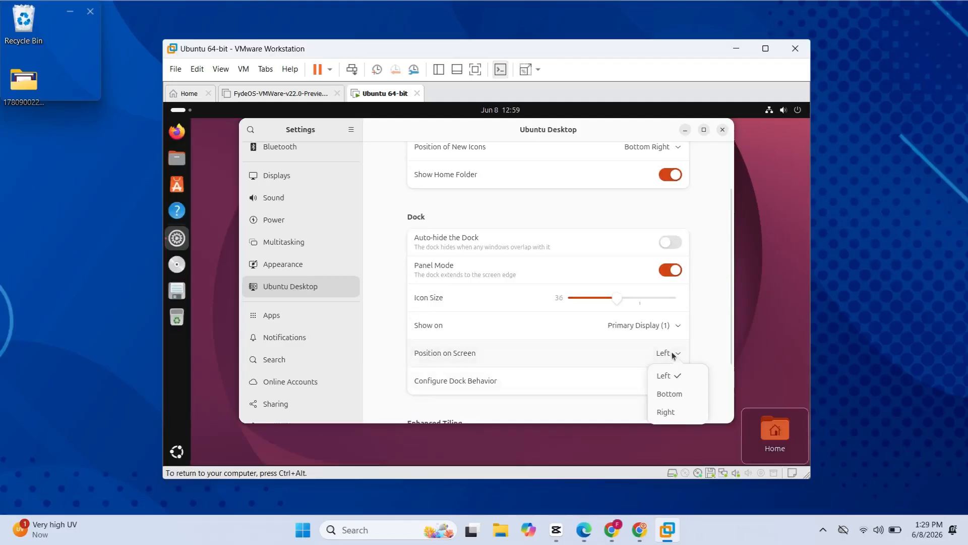
click(667, 394)
Review the dock and Enhanced Tiling options and set the dock icon size to 44
scroll(654, 396, down, 3)
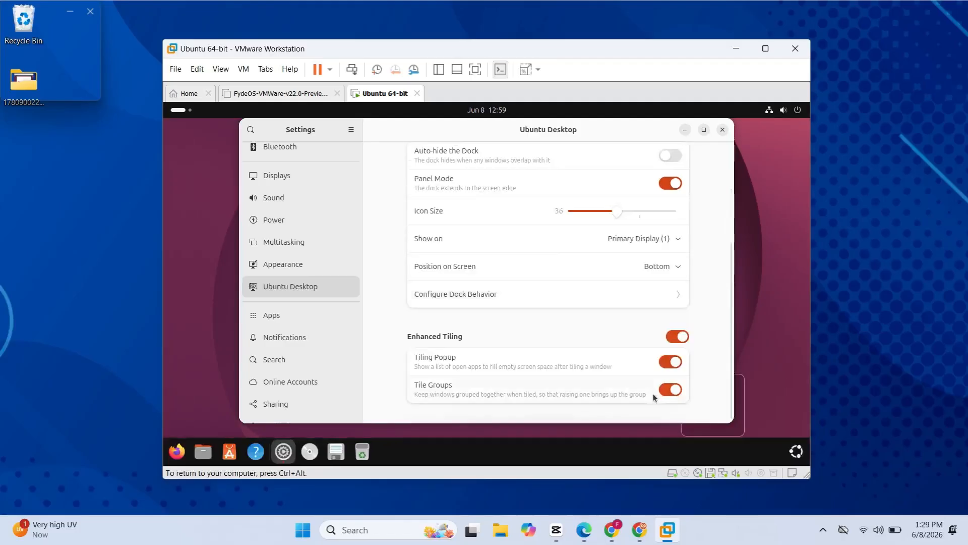
scroll(630, 376, up, 10)
scroll(634, 370, down, 5)
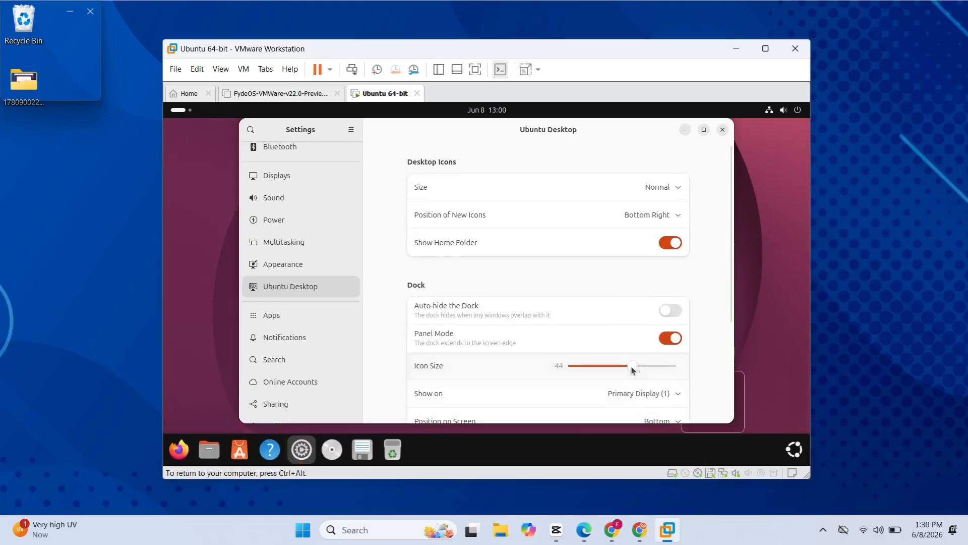
Look through the list of installed applications in the Apps settings and close Settings
click(313, 316)
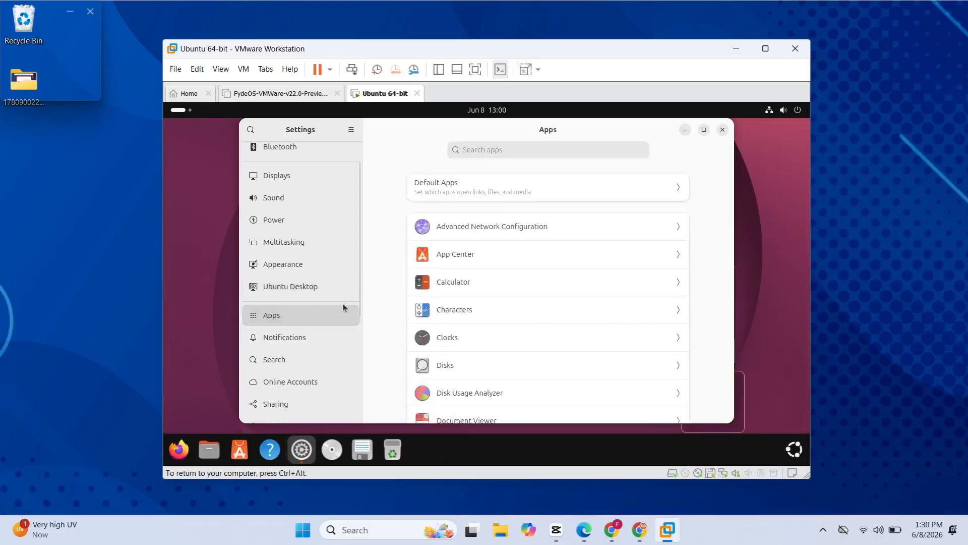
scroll(443, 310, down, 5)
click(721, 130)
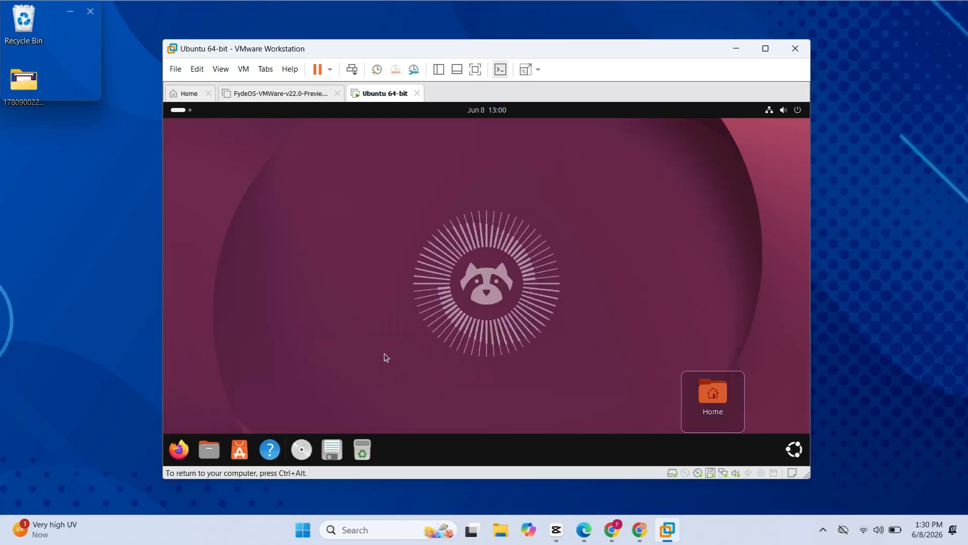
Launch Firefox, restore its window to a smaller size and position it near the middle of the desktop
click(179, 449)
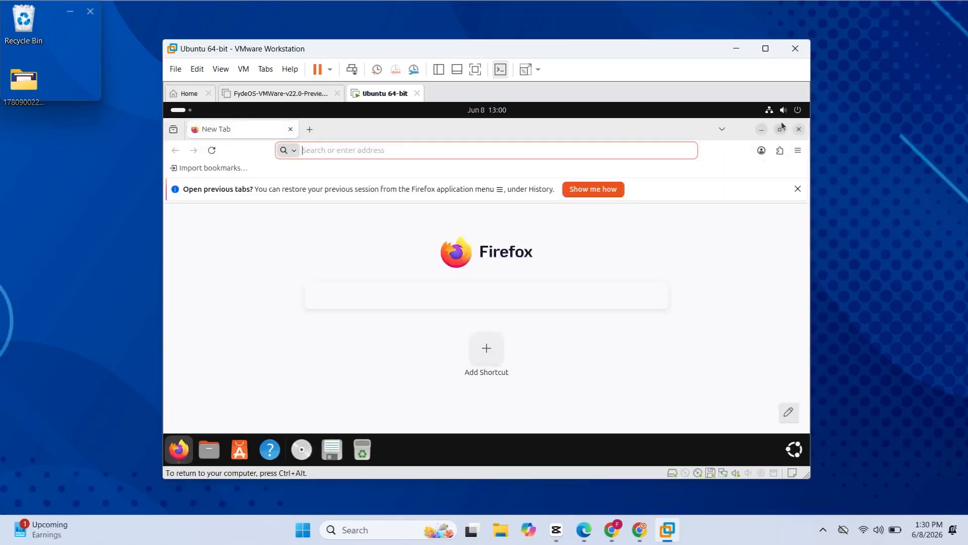
drag(791, 119, 733, 161)
drag(543, 170, 569, 138)
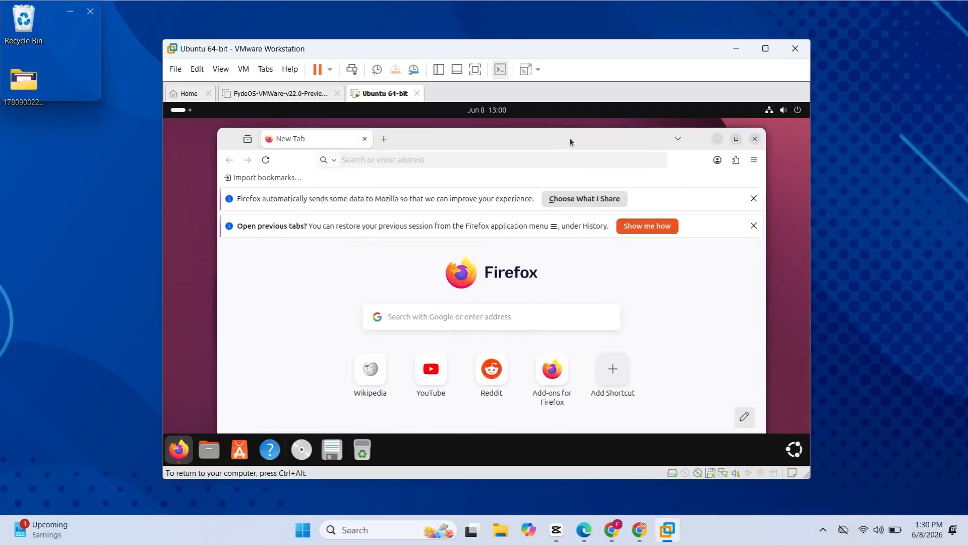
drag(700, 123, 635, 134)
Open YouTube from the Firefox shortcuts, search for "bmw" and look through the results
click(435, 383)
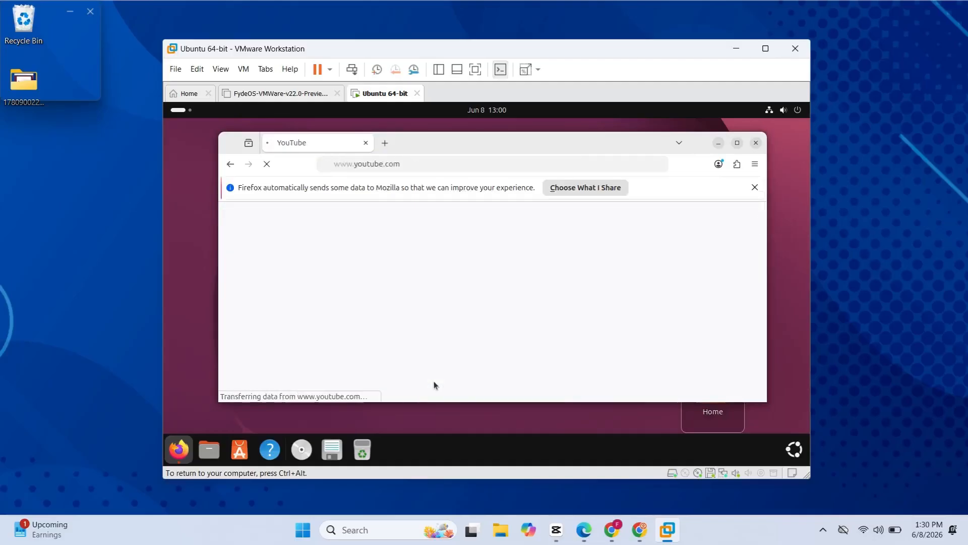
text(bmw)
key(Return)
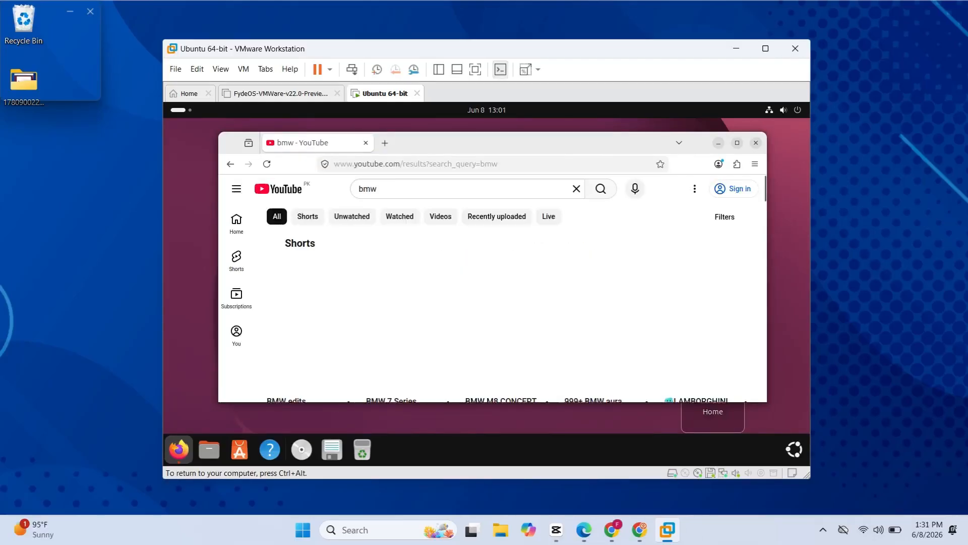
scroll(502, 275, down, 5)
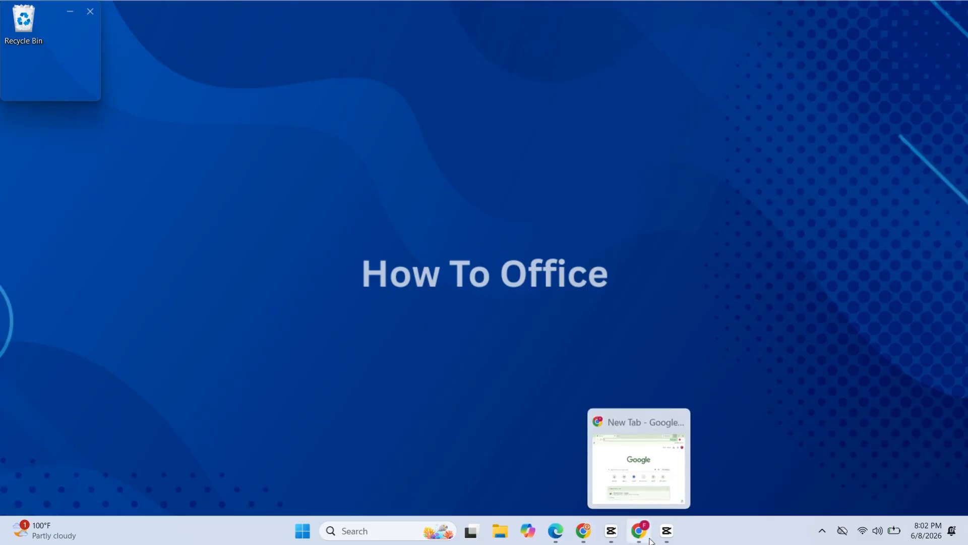
Switch to Google Chrome on the Windows host, maximize it and search Google for "ubuntu"
click(650, 540)
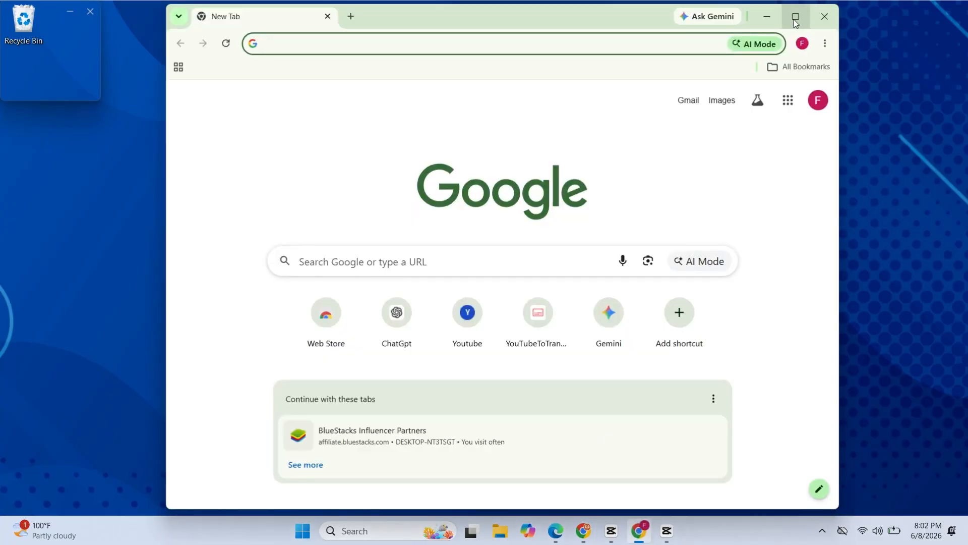
click(795, 20)
click(472, 252)
text(un)
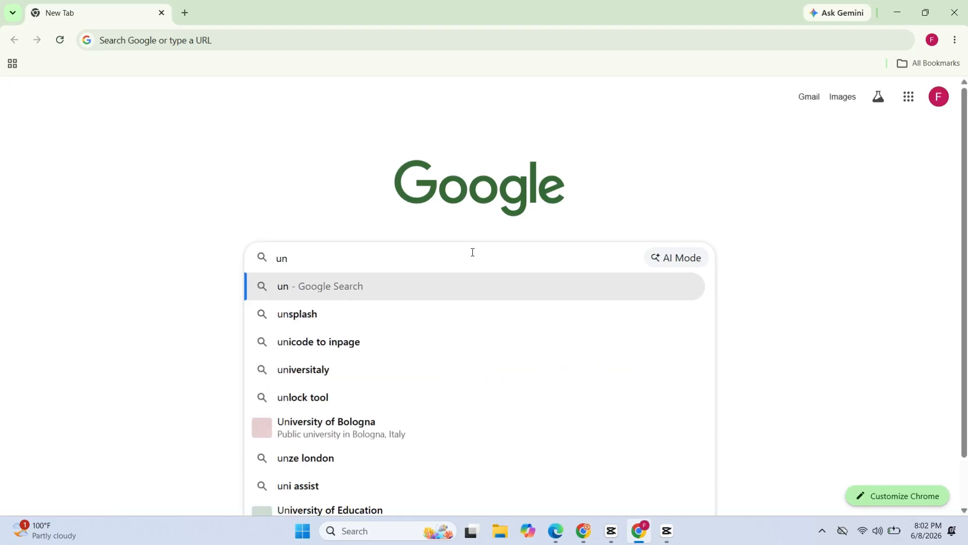
key(BackSpace)
text(buntu)
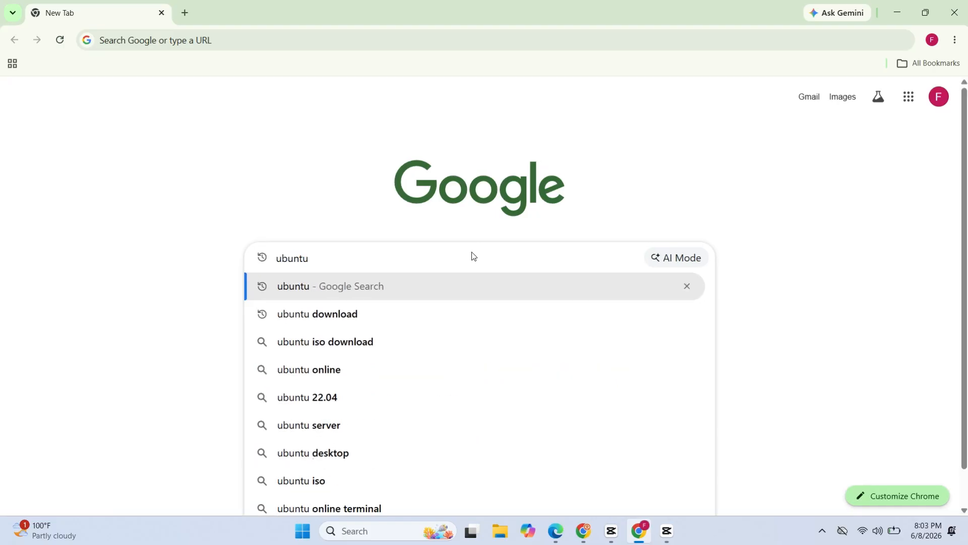
key(Return)
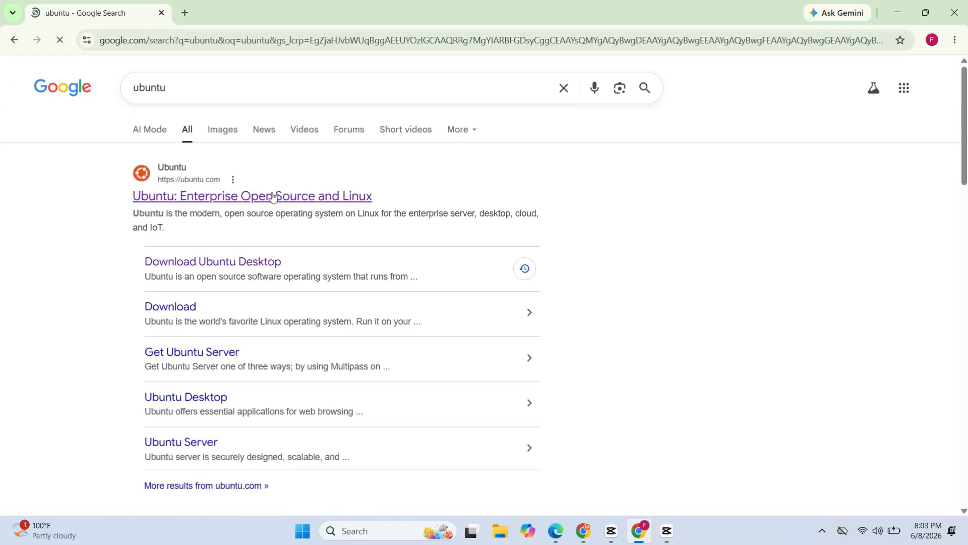
From the official Ubuntu website, download Ubuntu Desktop 26.04 LTS for Intel or AMD 64-bit architecture and check the recent downloads
click(211, 201)
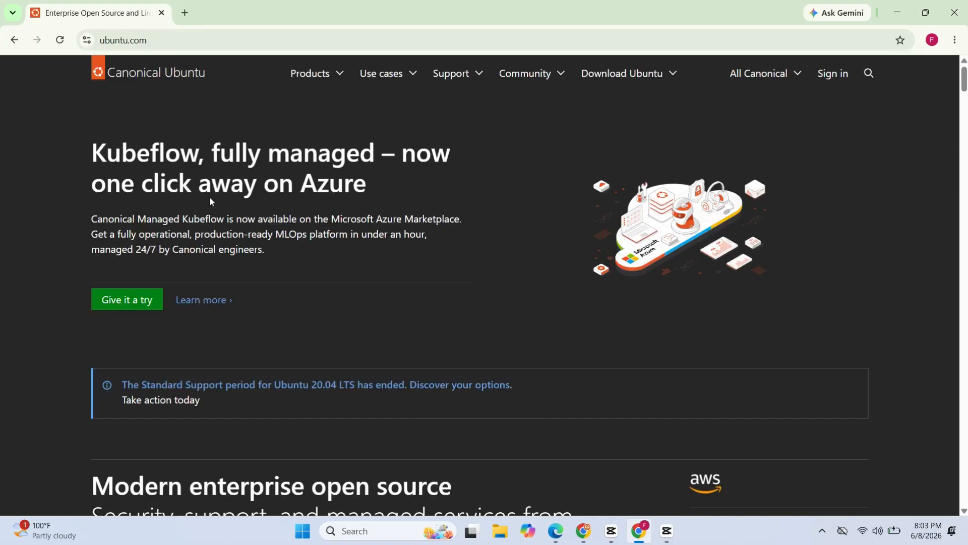
click(622, 73)
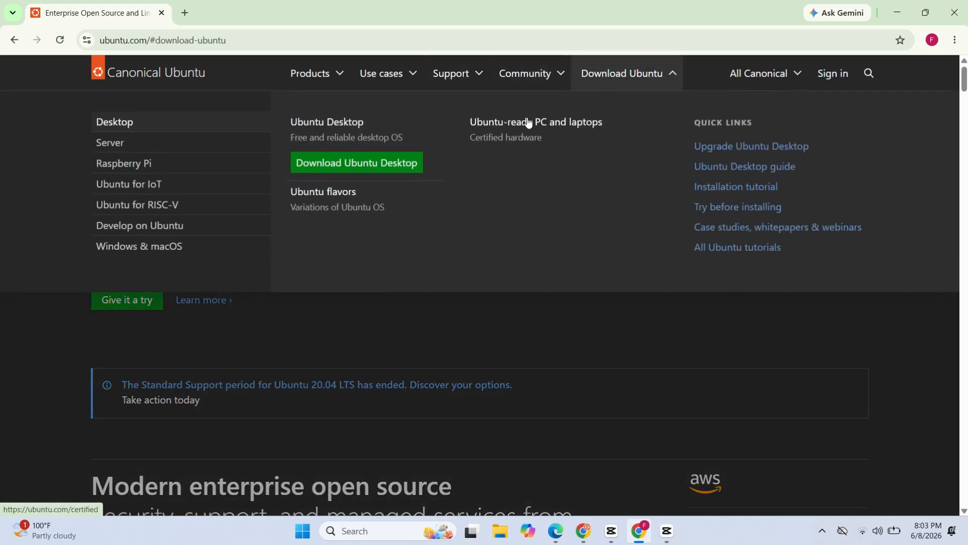
click(344, 165)
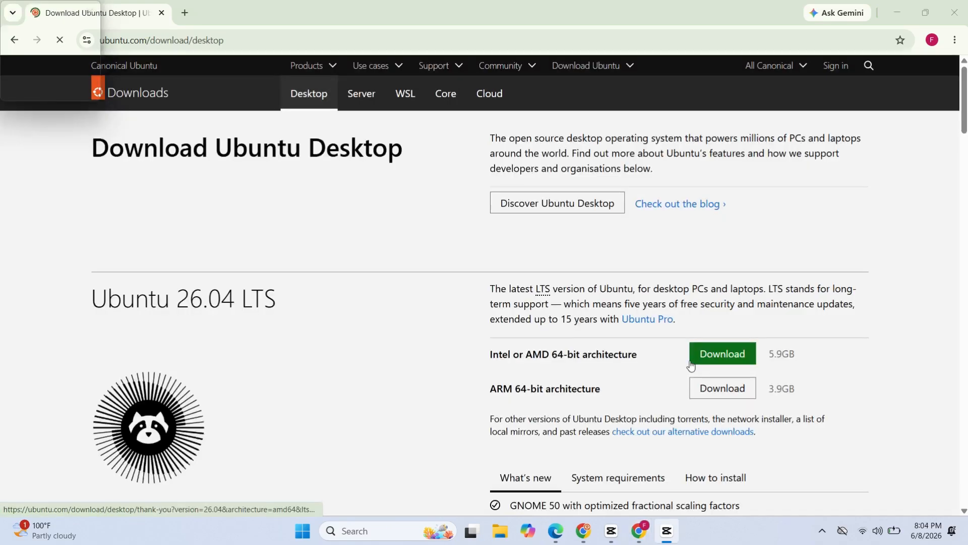
click(728, 364)
click(728, 364)
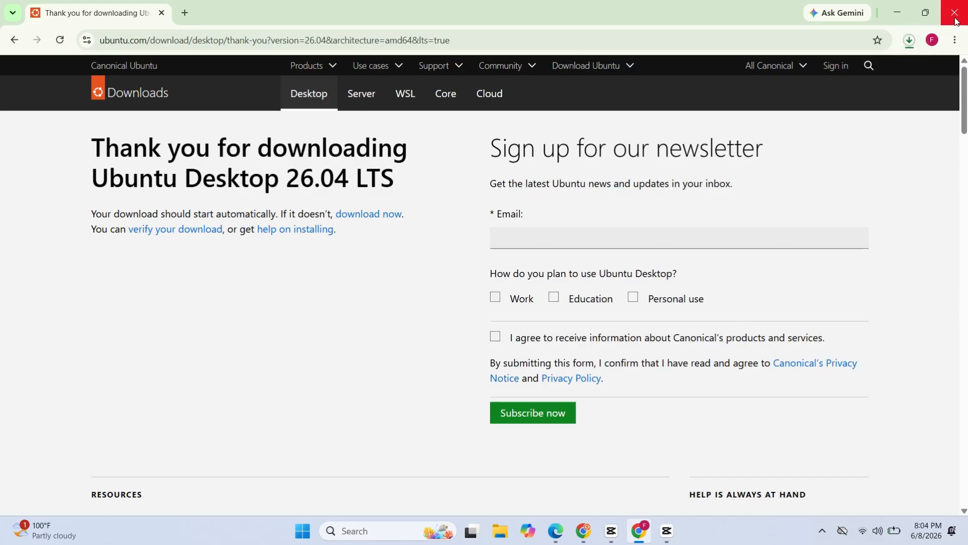
click(908, 40)
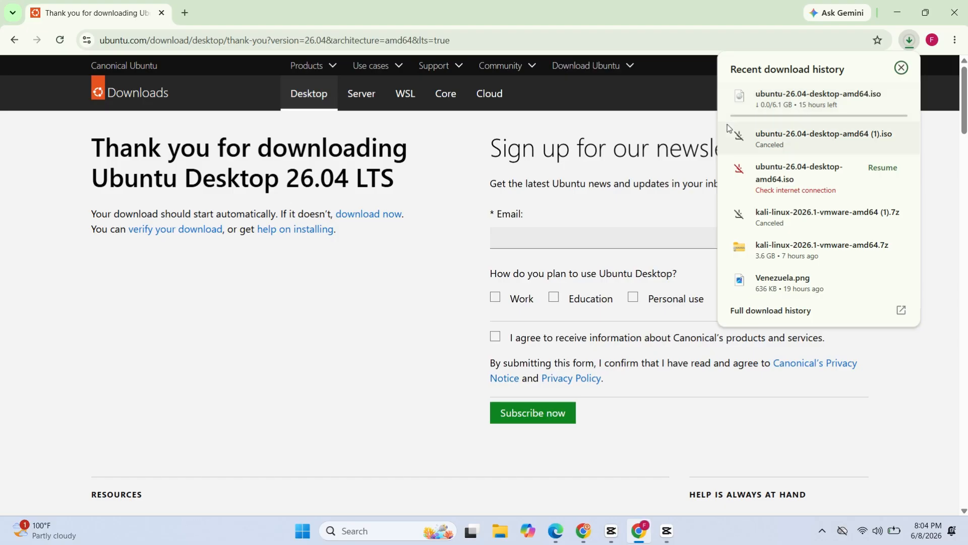
click(692, 121)
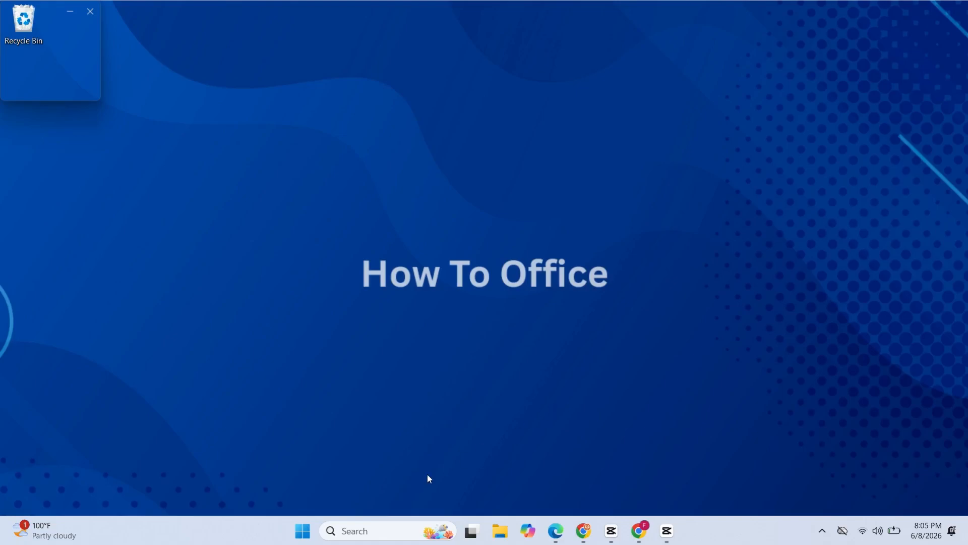
Launch VMware Workstation Pro and start creating a new virtual machine with the Typical (recommended) configuration
click(356, 531)
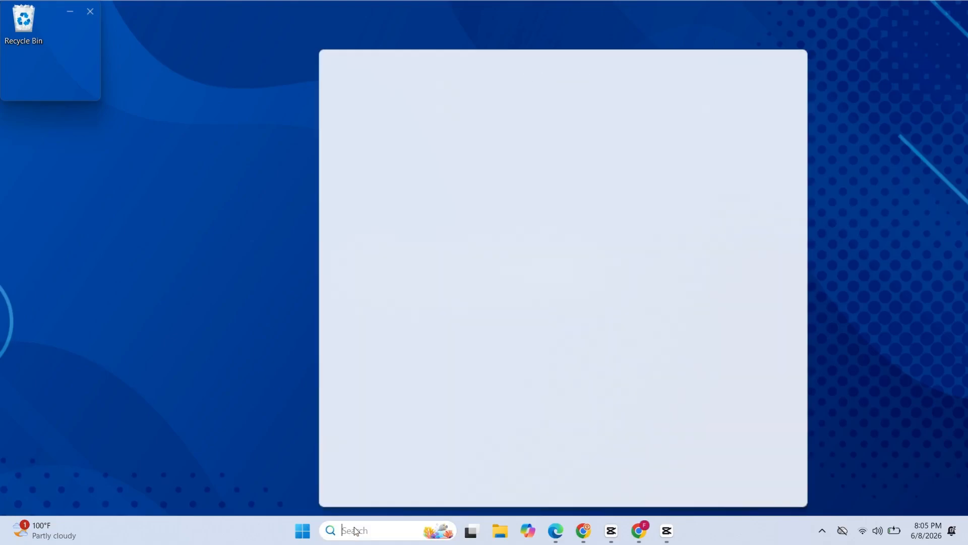
text(vmware Workstati)
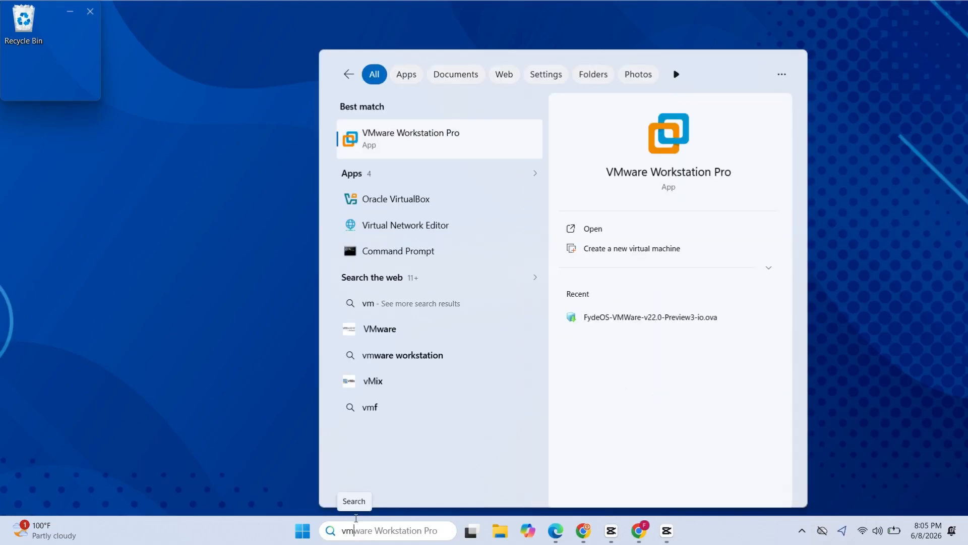
click(574, 230)
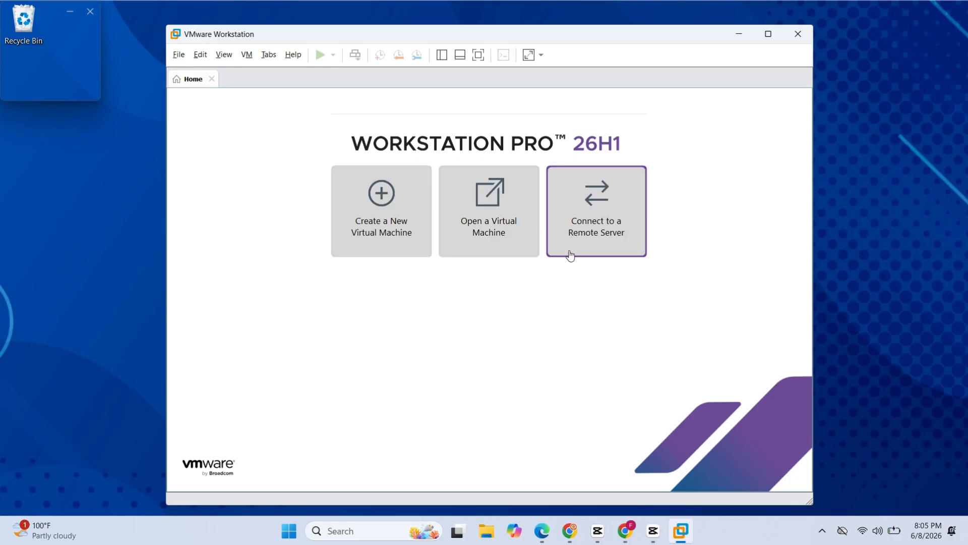
click(396, 212)
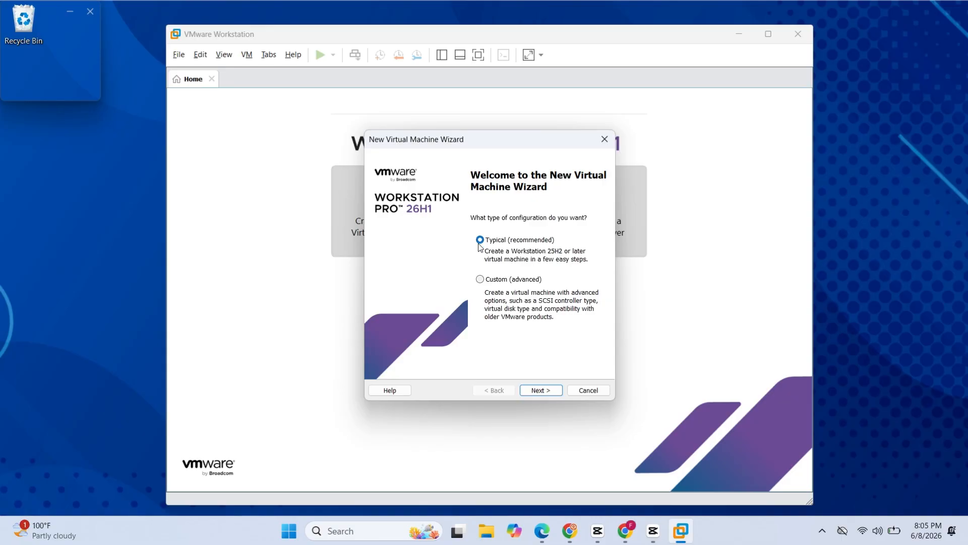
click(554, 395)
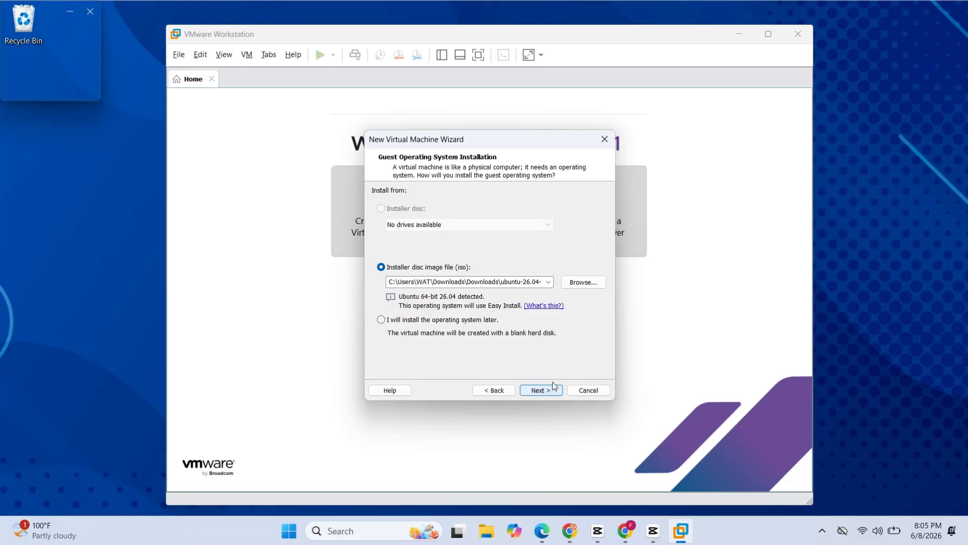
Choose ubuntu-26.04-desktop-amd64.iso as the installer disc image and continue to the Easy Install information
click(582, 281)
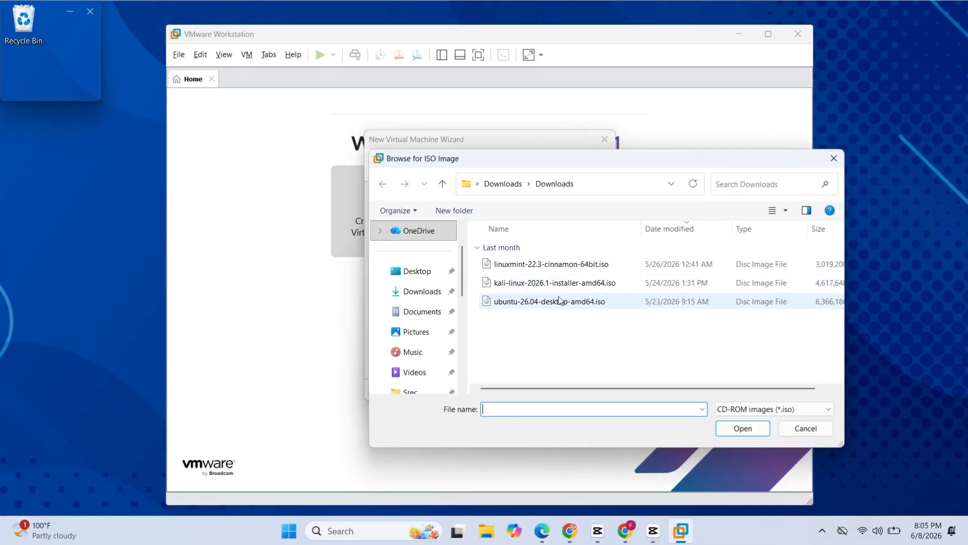
click(568, 303)
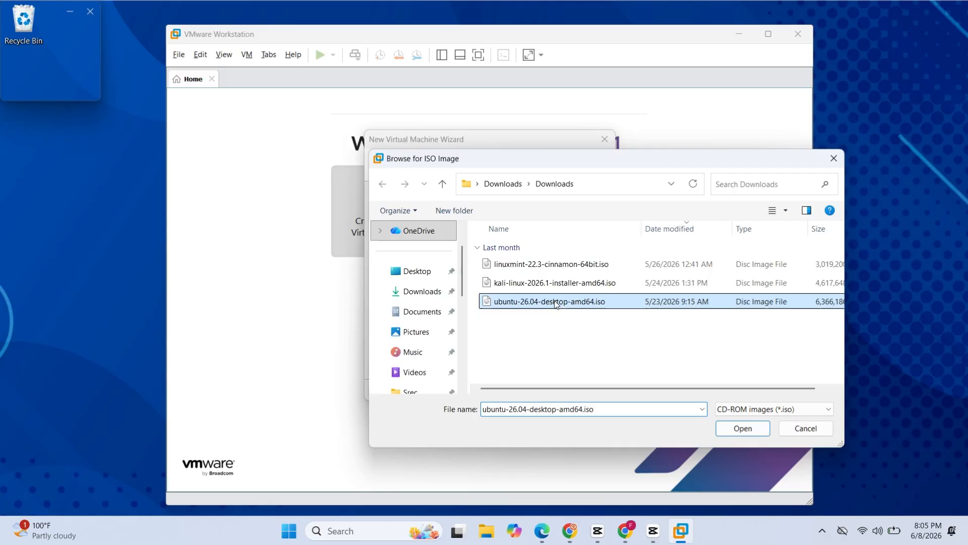
click(727, 429)
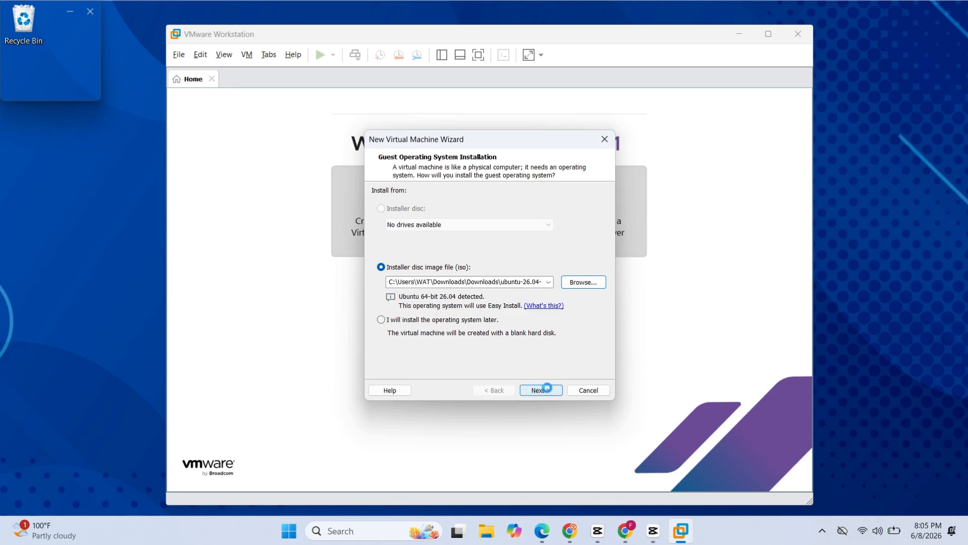
click(549, 391)
Fill in the Easy Install information with full name Ubuntu, user name ubuntu and the confirmed account password, and continue
text(Ubu)
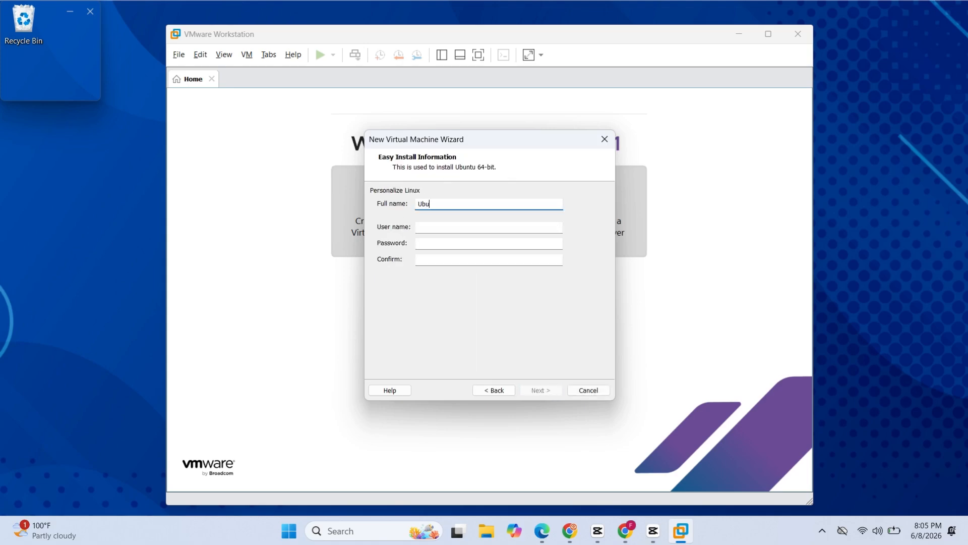
text(ubuntu)
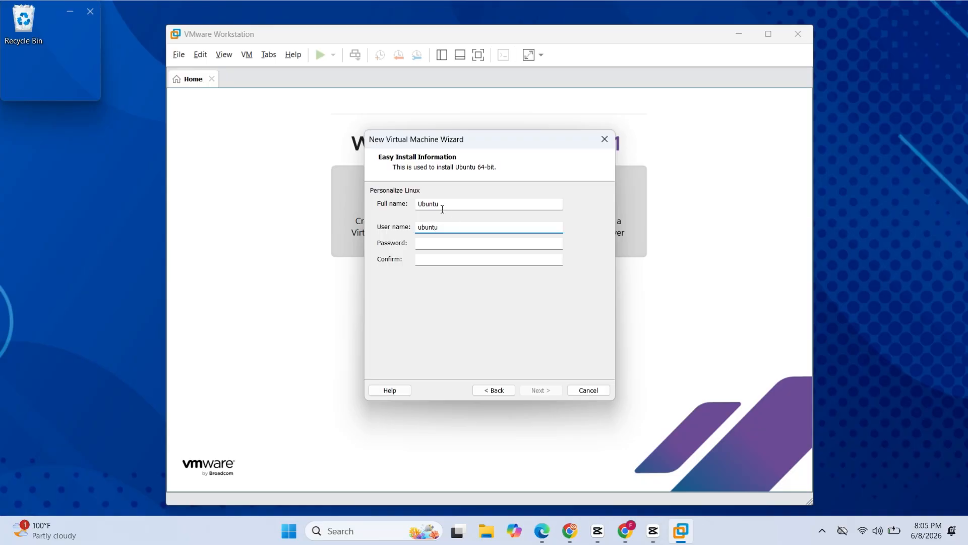
click(428, 240)
text(Ubuntu)
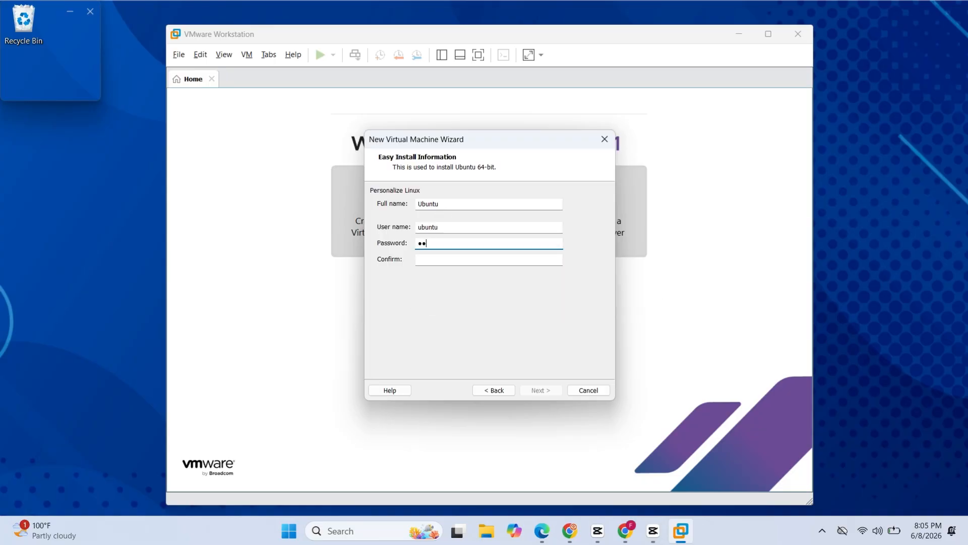
click(436, 258)
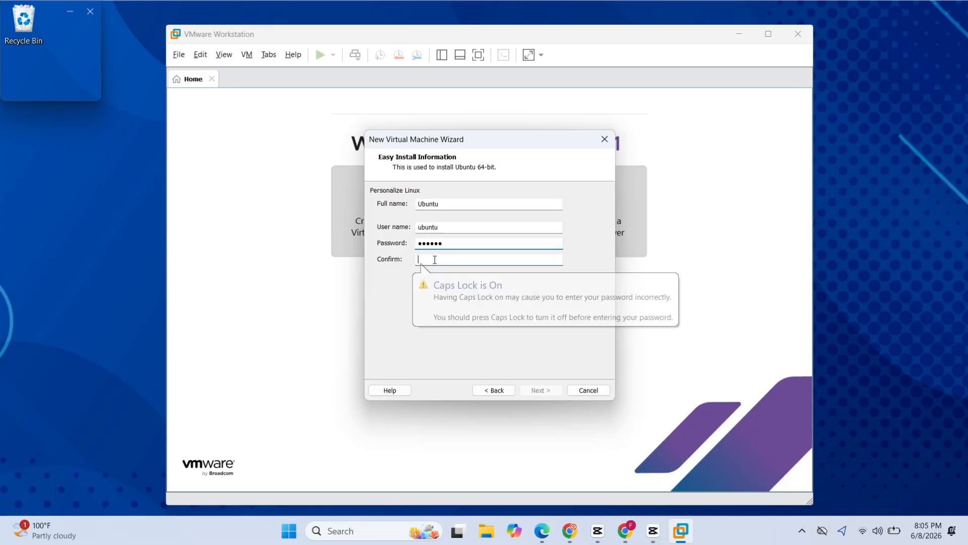
text(Ubuntu)
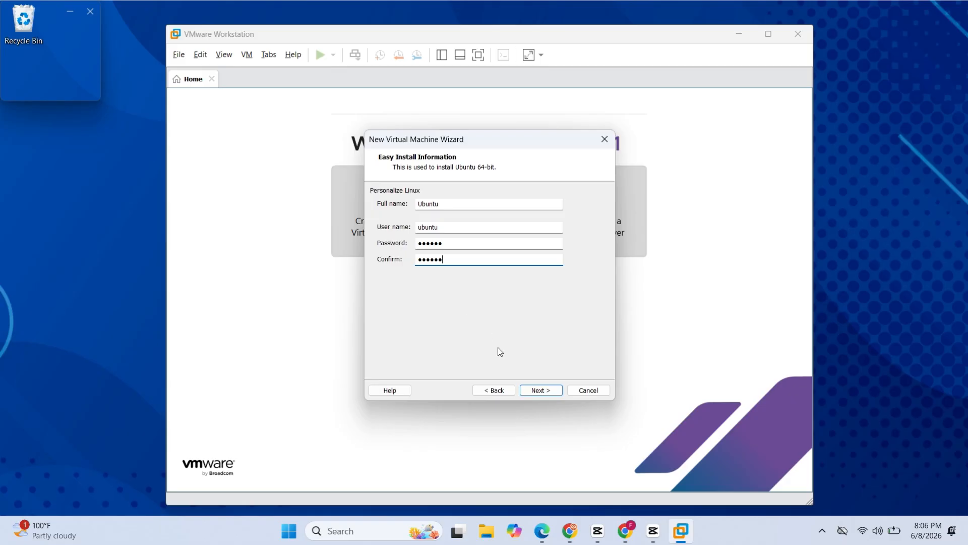
click(529, 391)
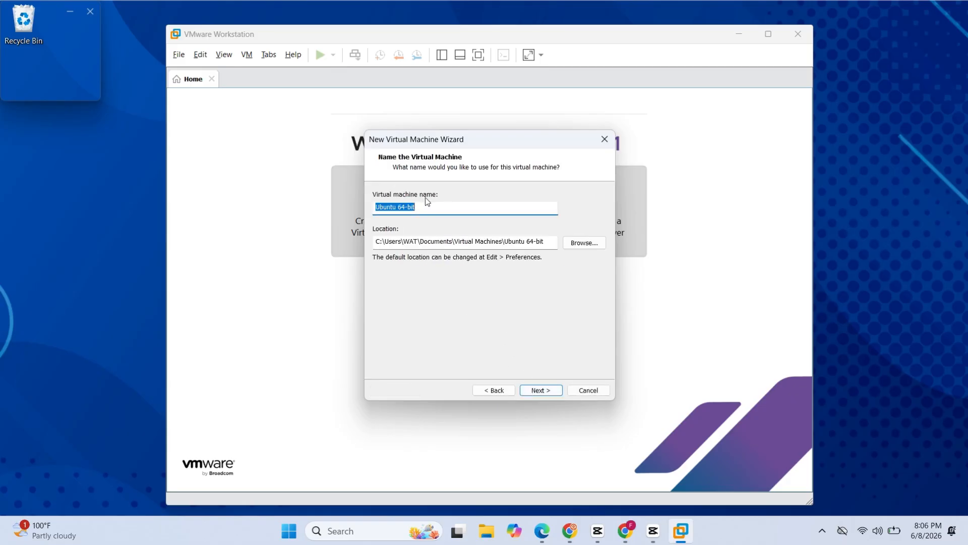
Keep the virtual machine name Ubuntu 64-bit and its default location after browsing the folders, and continue to the disk capacity
click(416, 206)
click(587, 243)
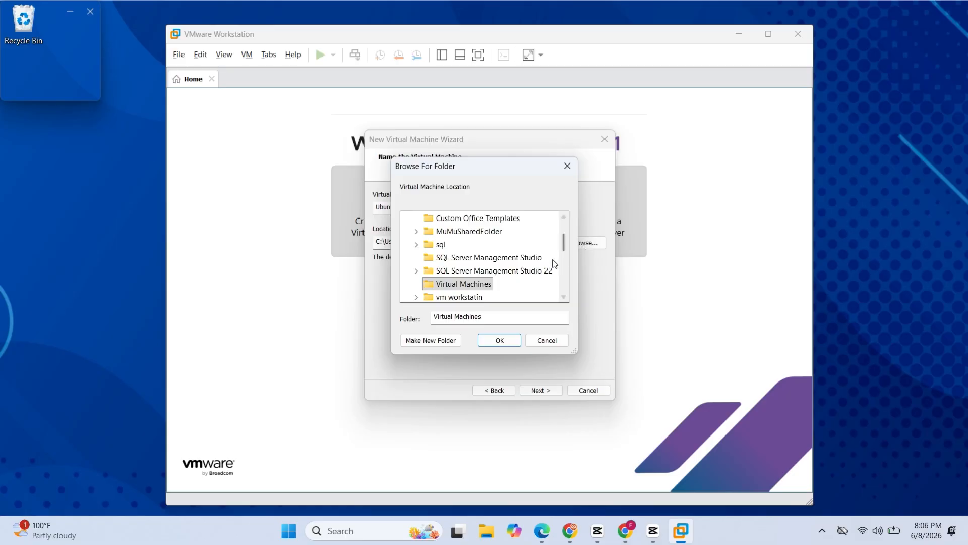
scroll(539, 268, down, 2)
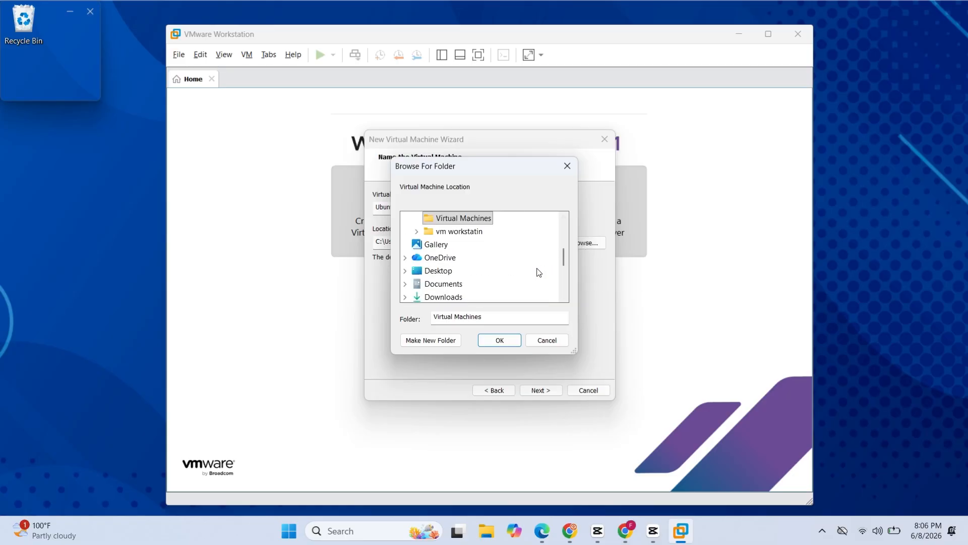
click(553, 341)
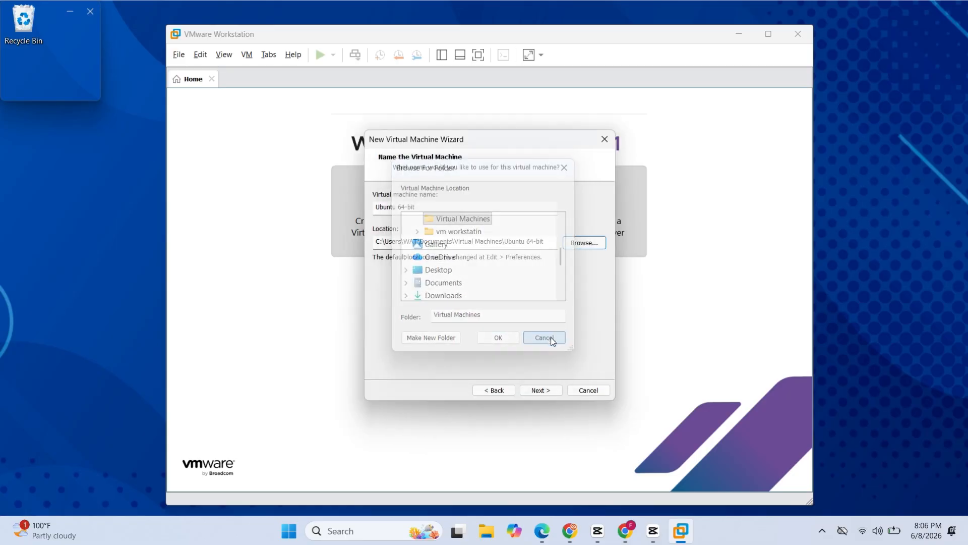
click(543, 391)
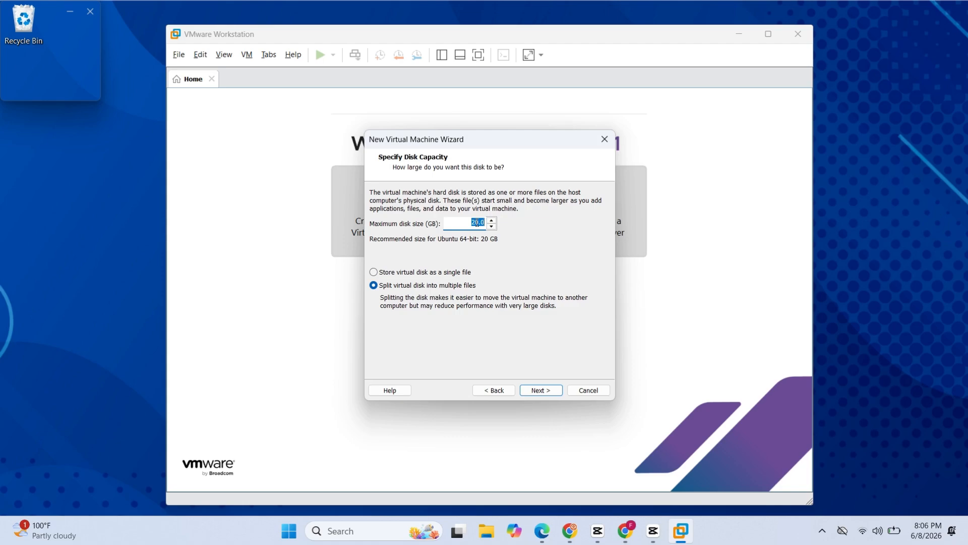
Set the maximum disk size to 32 GB, store the virtual disk as a single file and continue
text(32)
click(404, 272)
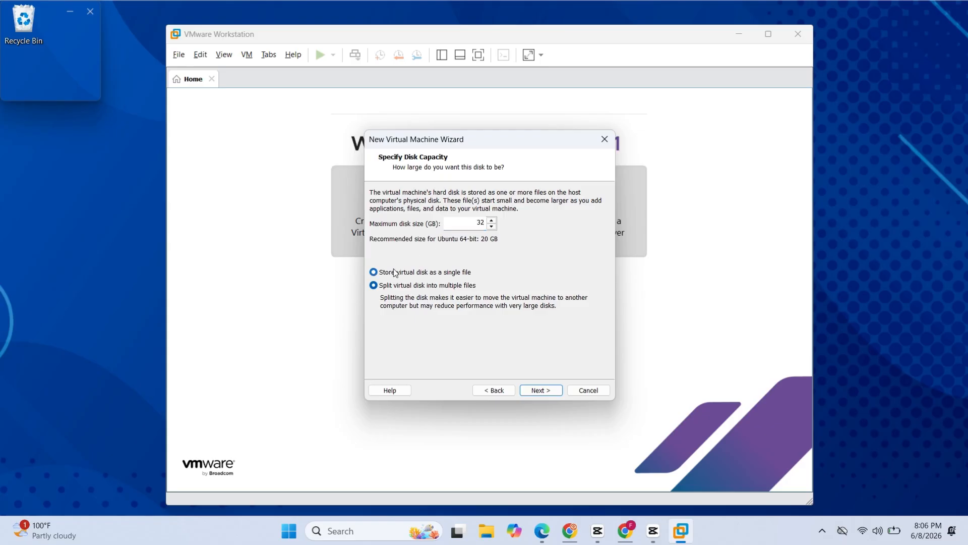
click(540, 390)
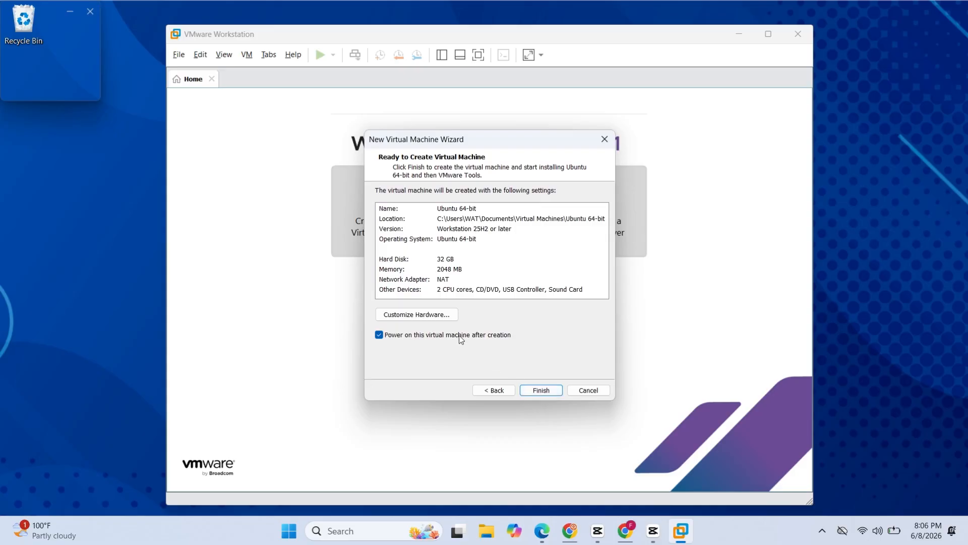
Customize the virtual machine's hardware to 4 GB of memory and 2 processors with 1 core each
click(435, 314)
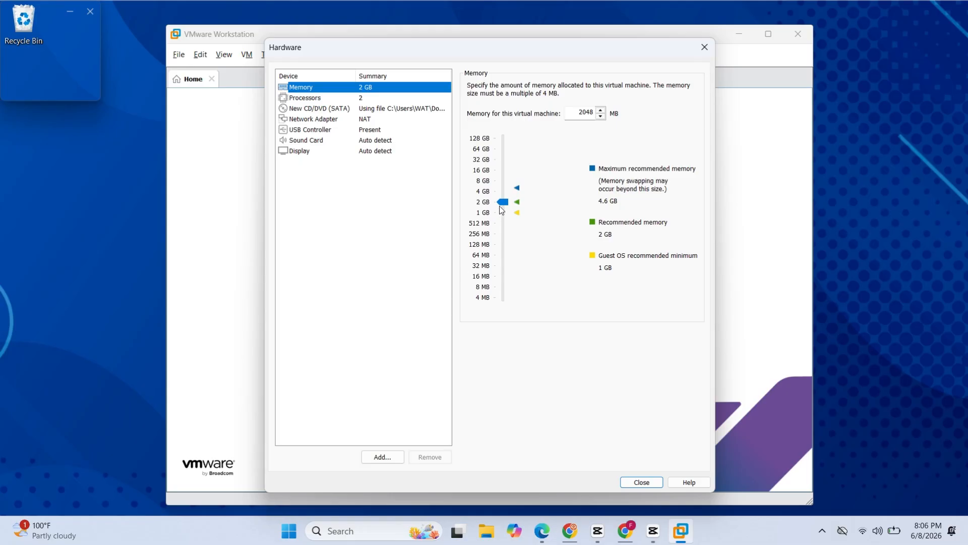
drag(502, 202, 517, 195)
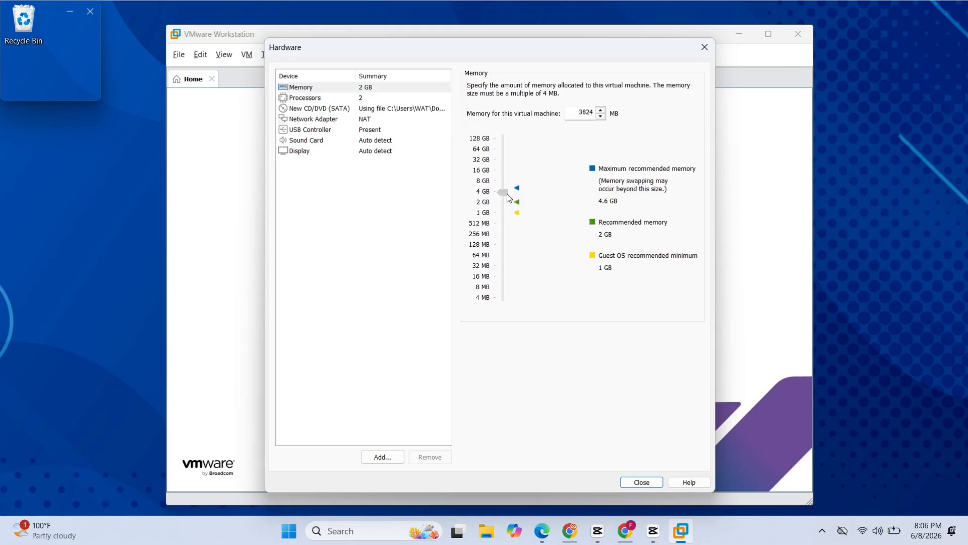
click(380, 98)
click(584, 103)
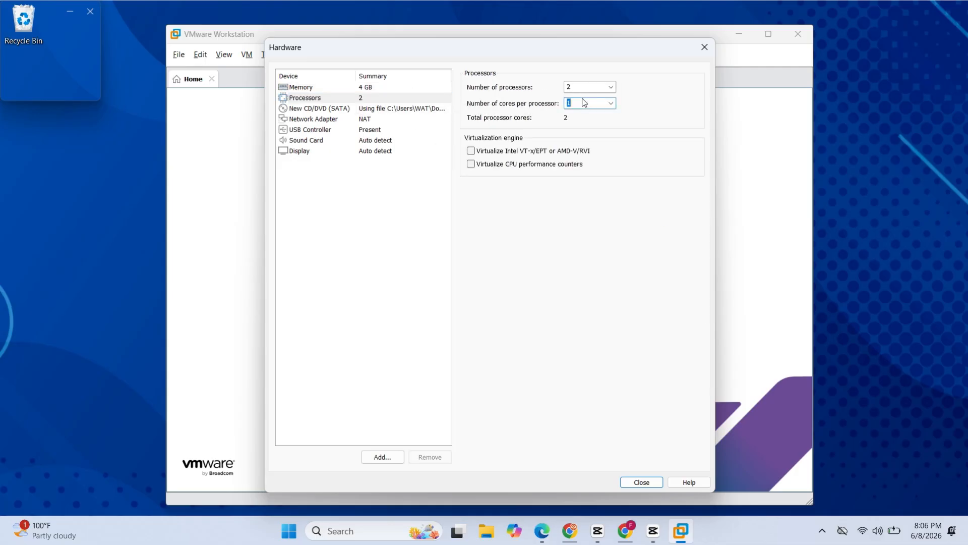
click(589, 86)
click(610, 87)
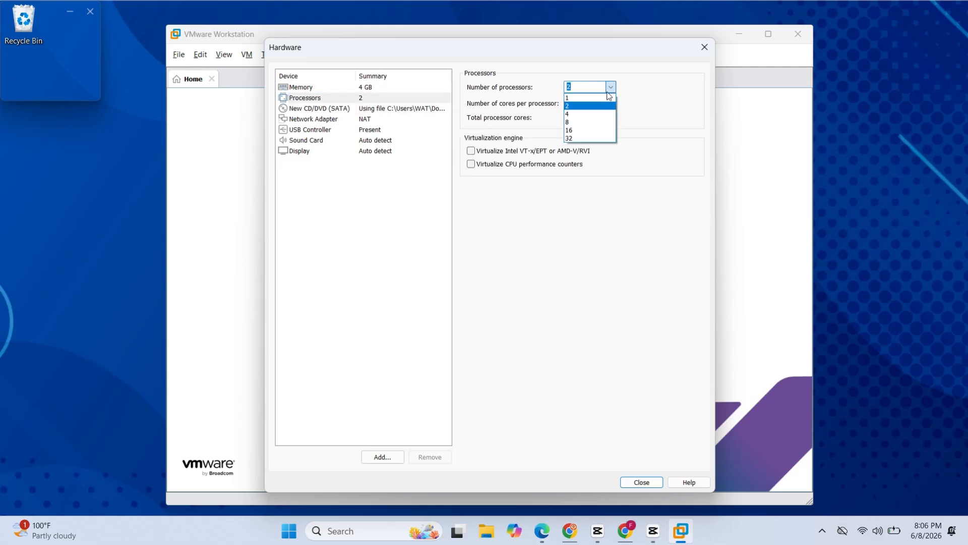
click(614, 105)
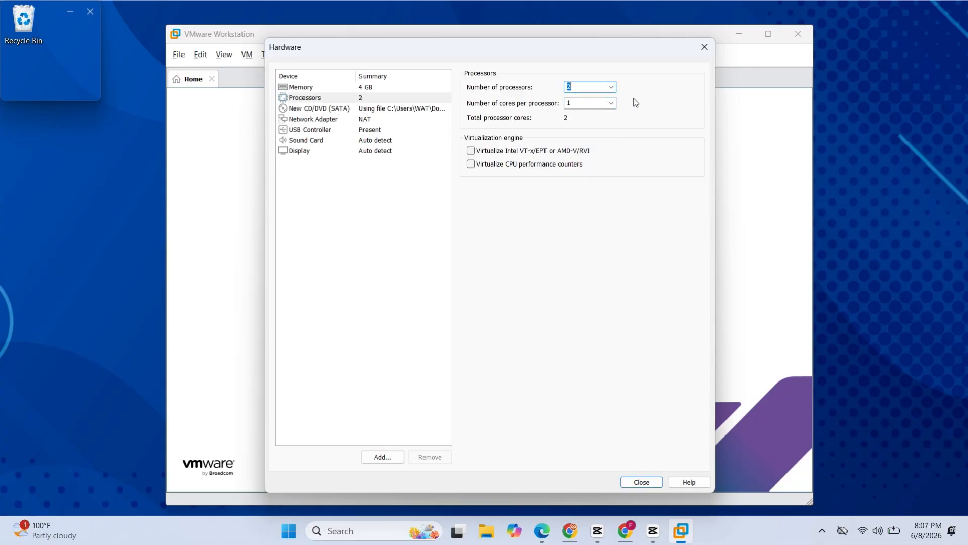
click(645, 482)
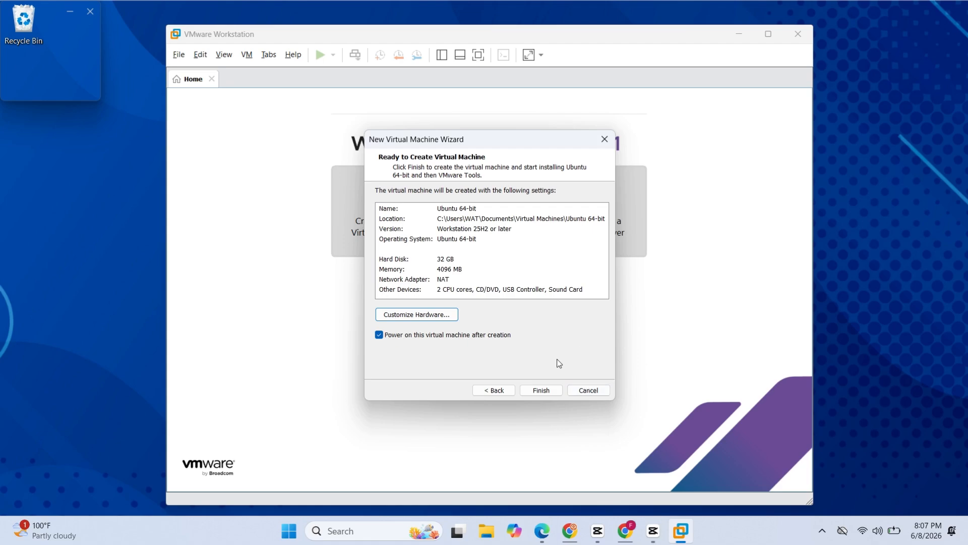
Finish creating the virtual machine, powering it on after creation, and start the Ubuntu installer
click(548, 391)
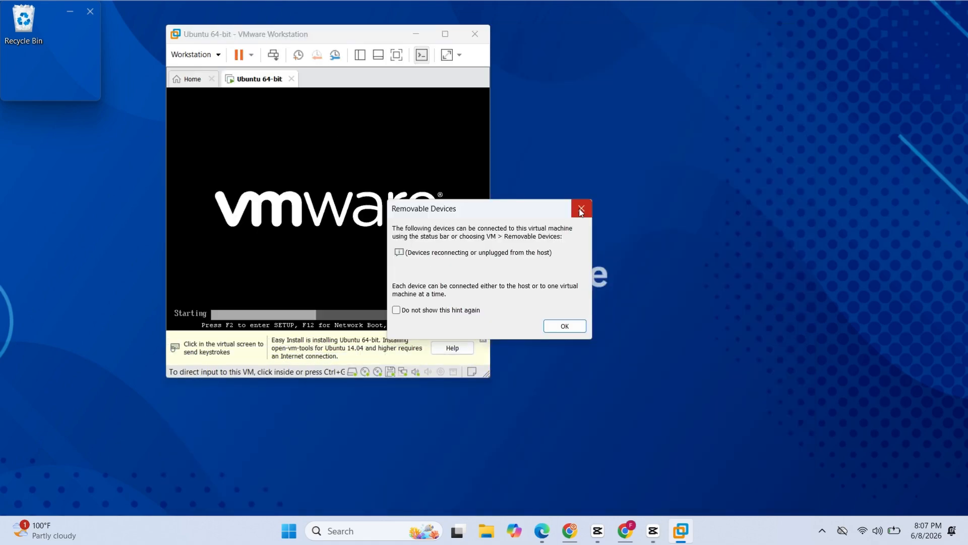
click(581, 210)
click(526, 296)
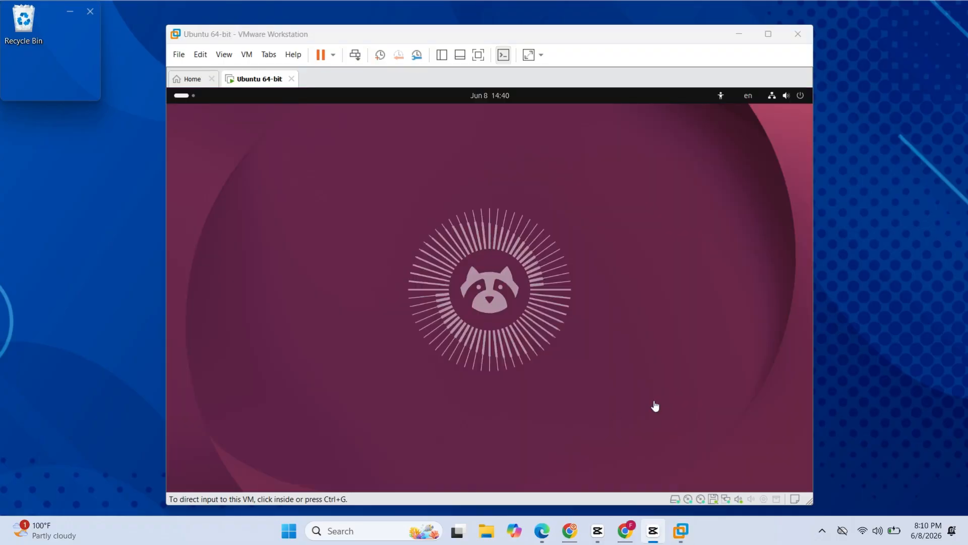
click(656, 405)
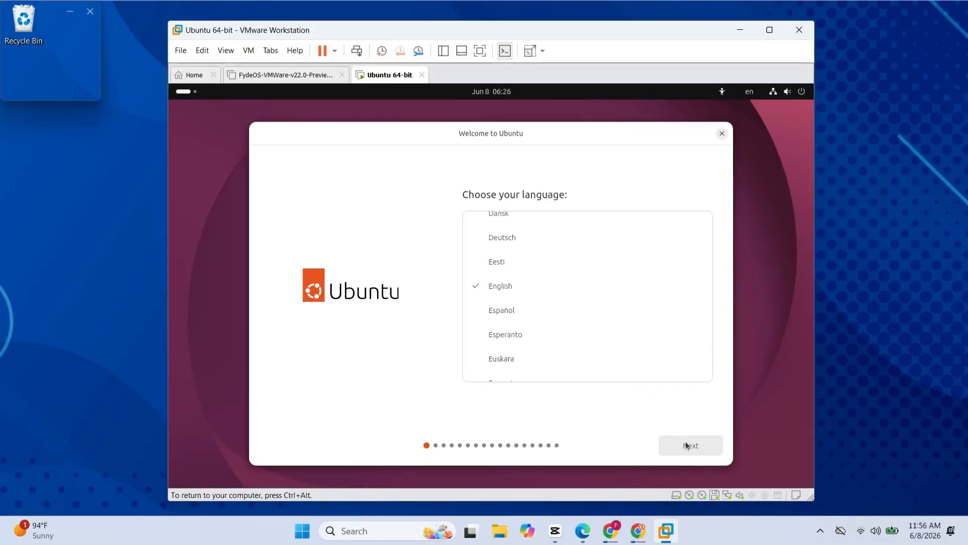
Accept English, the default accessibility settings, the English (US) keyboard layout and the wired connection in the Ubuntu installer
click(686, 445)
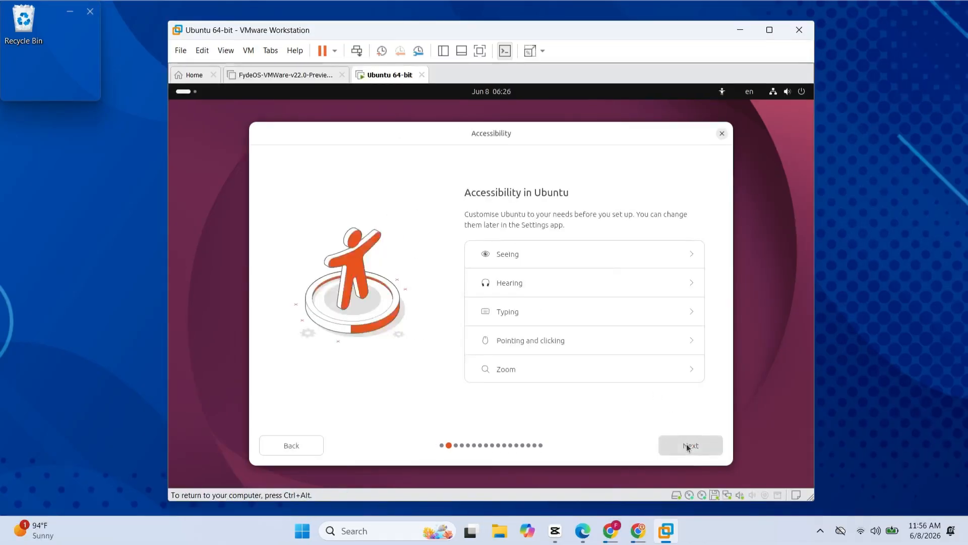
click(687, 445)
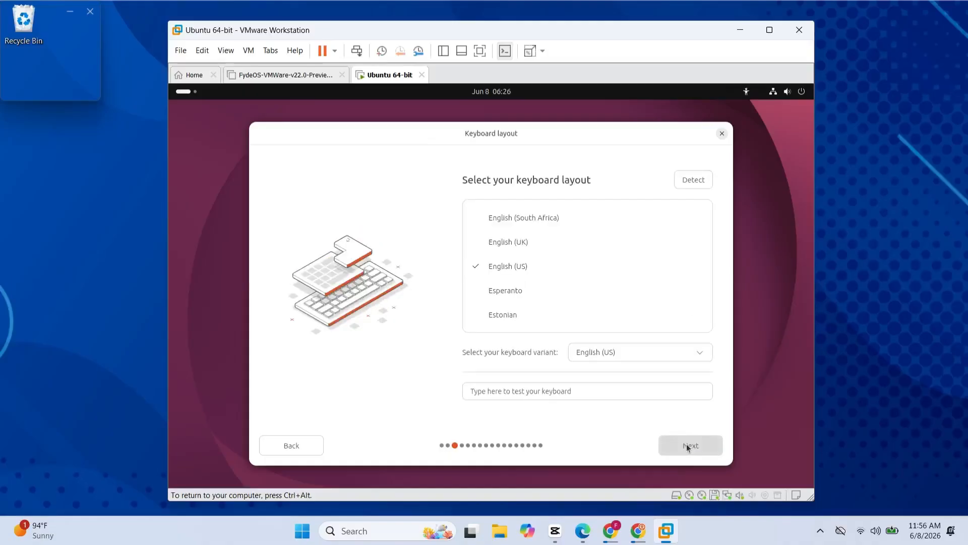
click(687, 446)
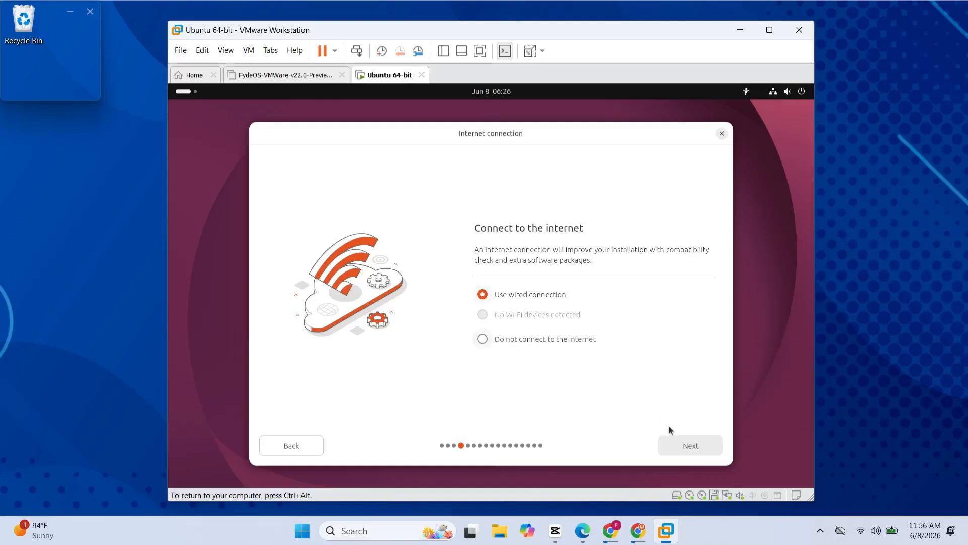
click(689, 443)
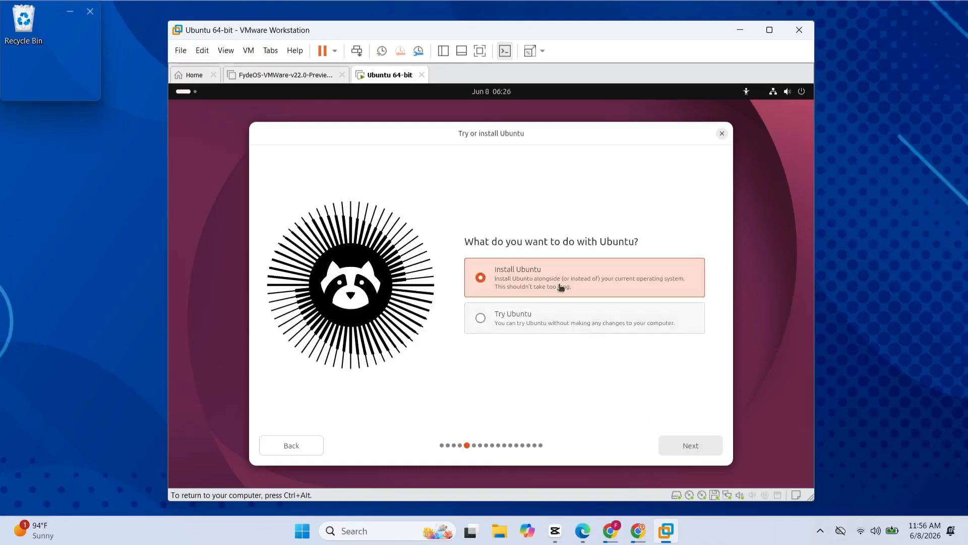
Choose Install Ubuntu as an interactive installation with the default selection of apps
click(697, 445)
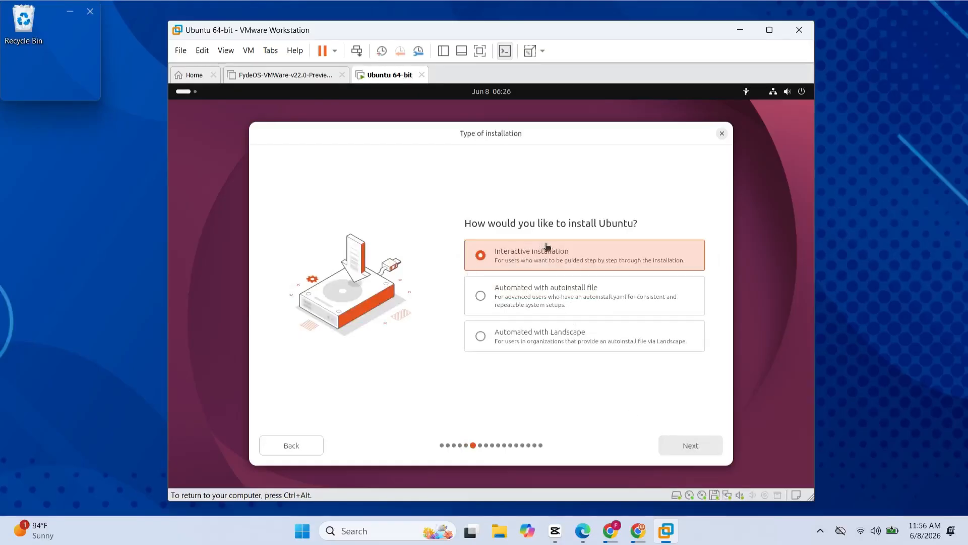
click(685, 445)
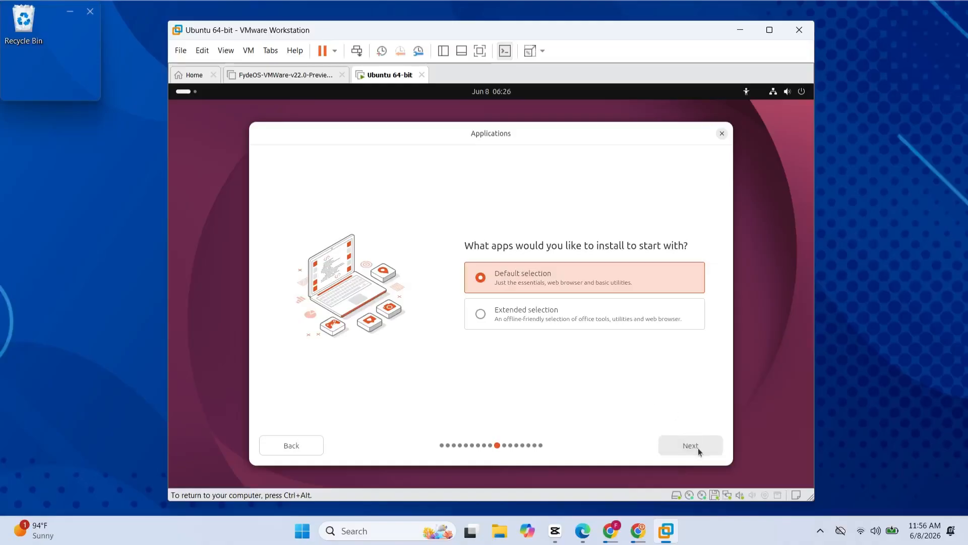
click(698, 447)
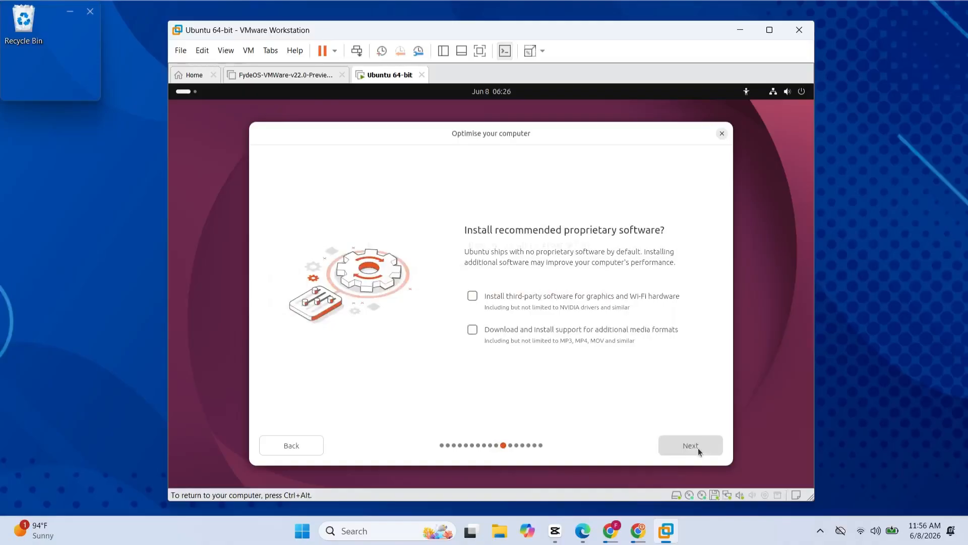
Leave out the recommended proprietary software and choose Erase disk and install Ubuntu with no encryption
click(698, 448)
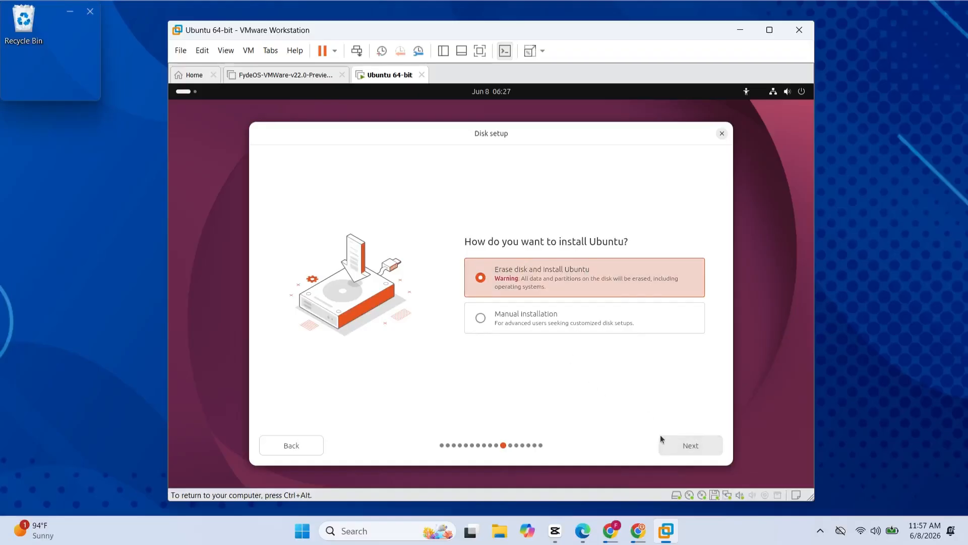
click(685, 448)
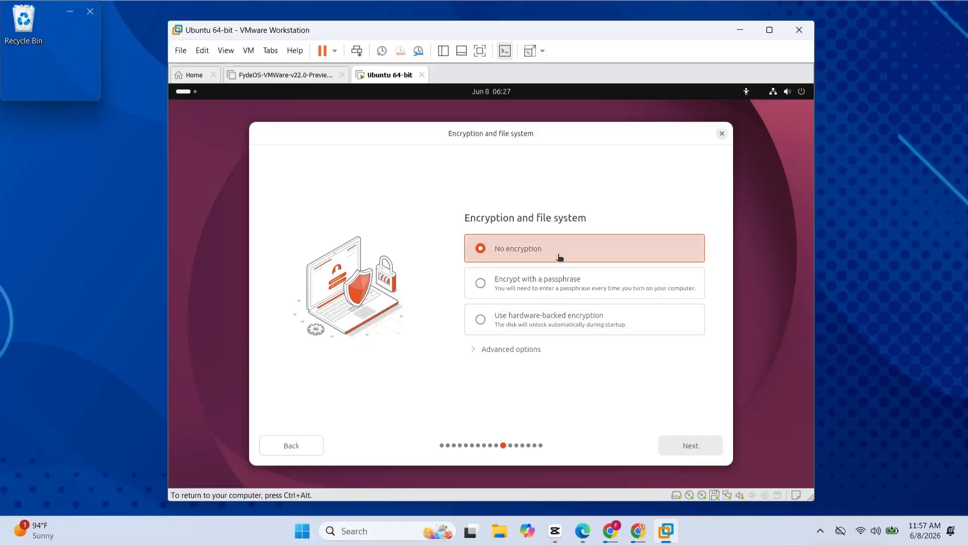
click(692, 449)
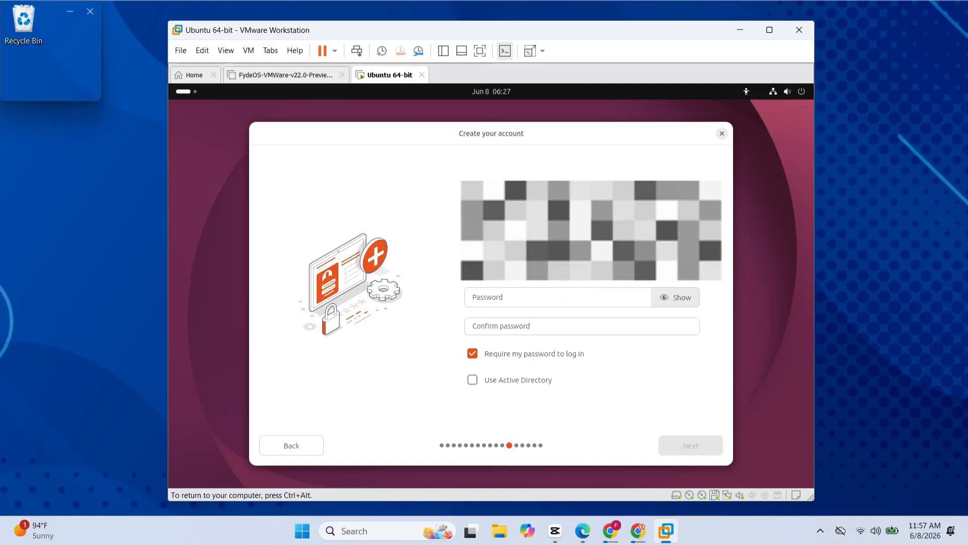
Enter and confirm the account password for the new Ubuntu account and continue to the timezone selection
click(503, 297)
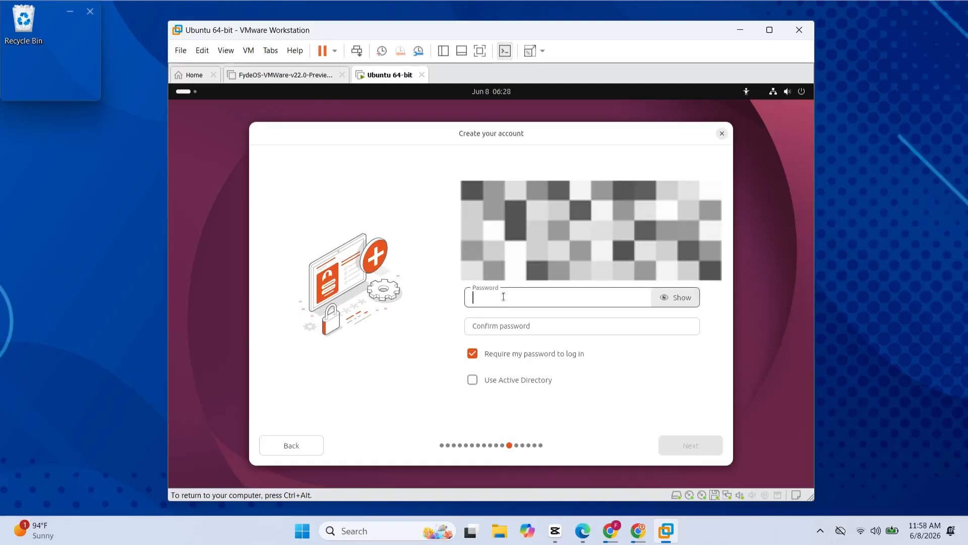
text(••••••)
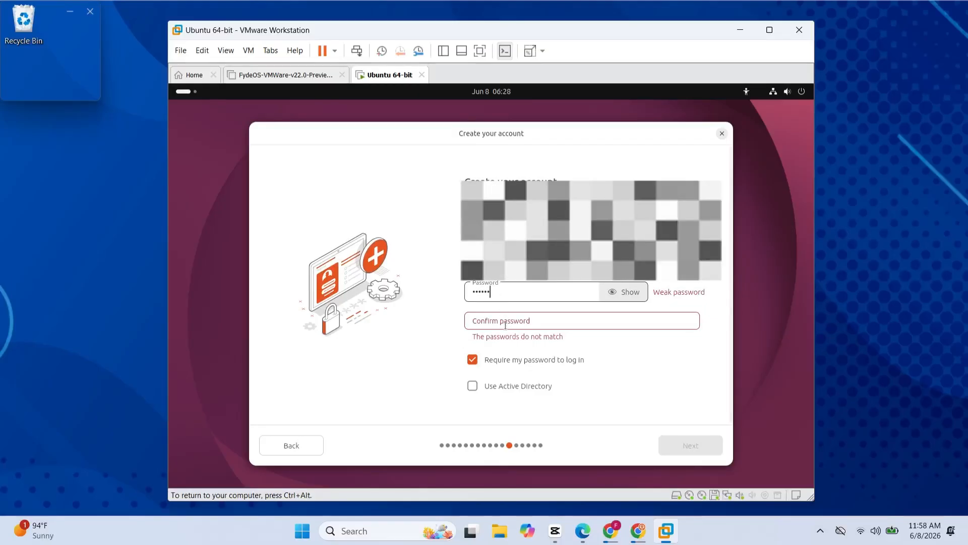
click(506, 325)
text(••••••)
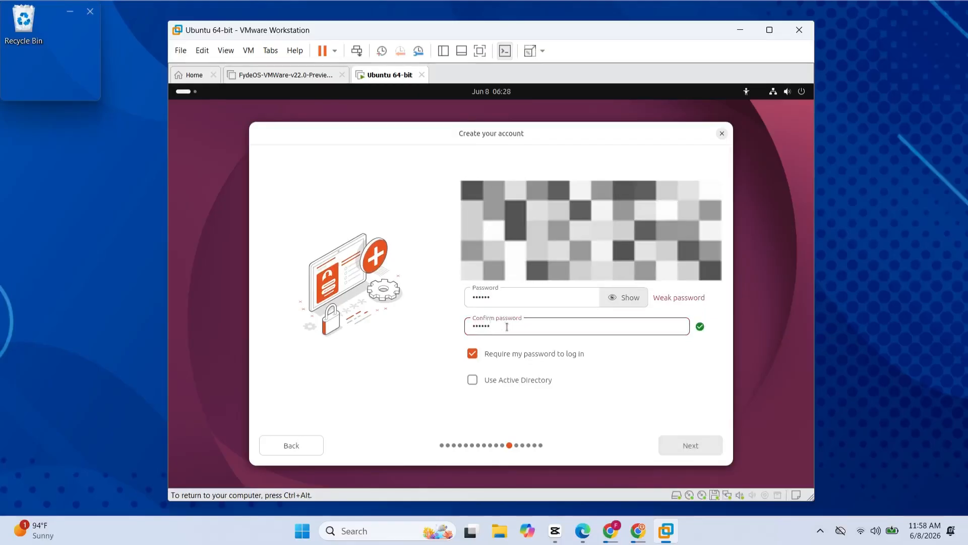
click(698, 446)
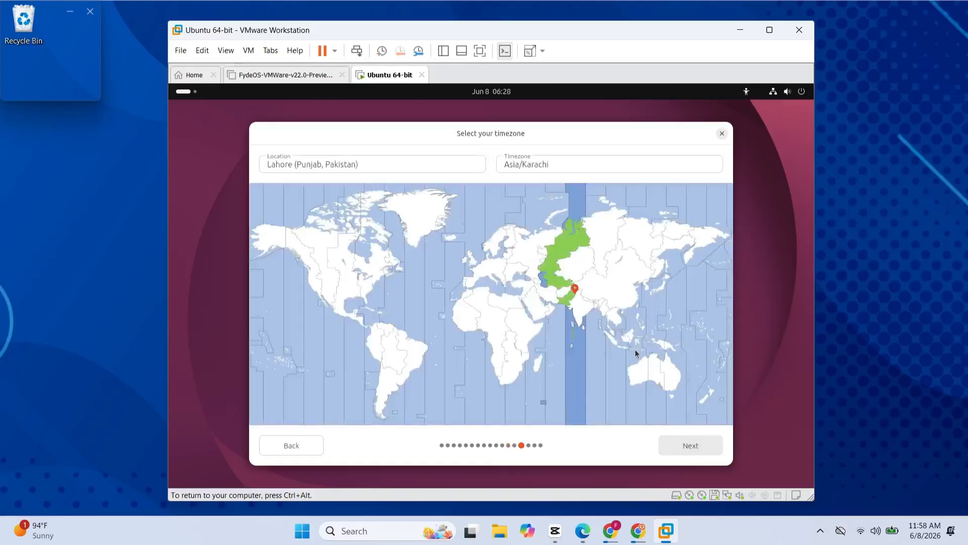
Install Ubuntu with Lahore (Punjab, Pakistan) as location and the Asia/Karachi timezone, and restart once the installation is complete
click(687, 444)
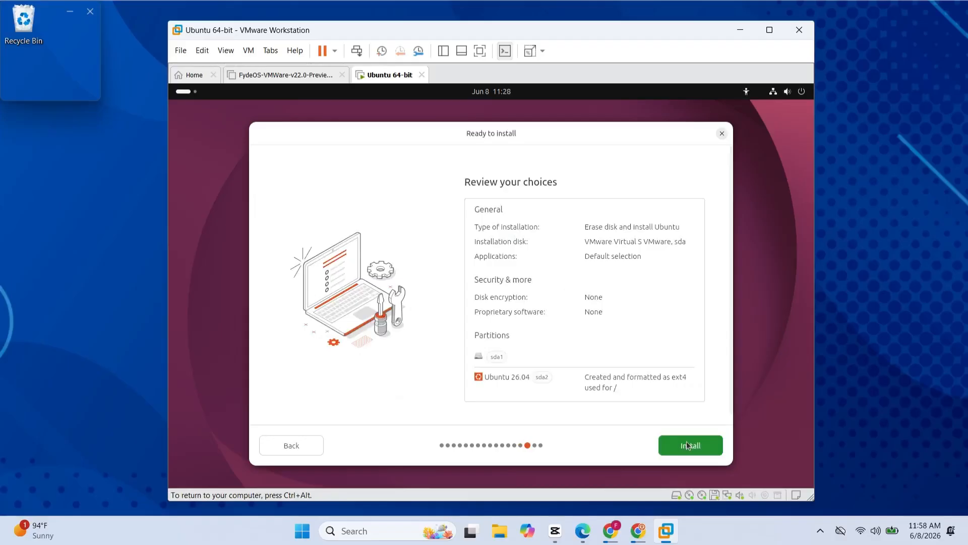
click(687, 445)
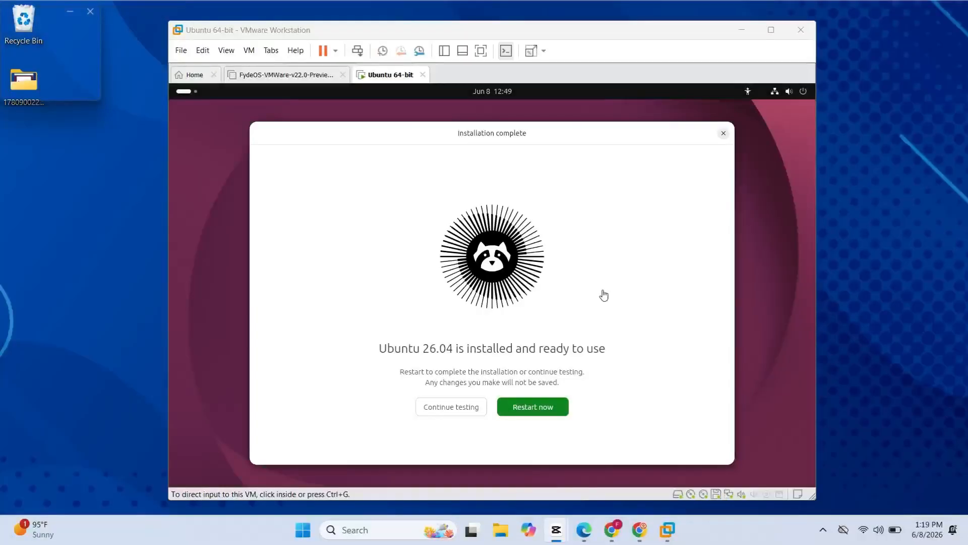
click(620, 330)
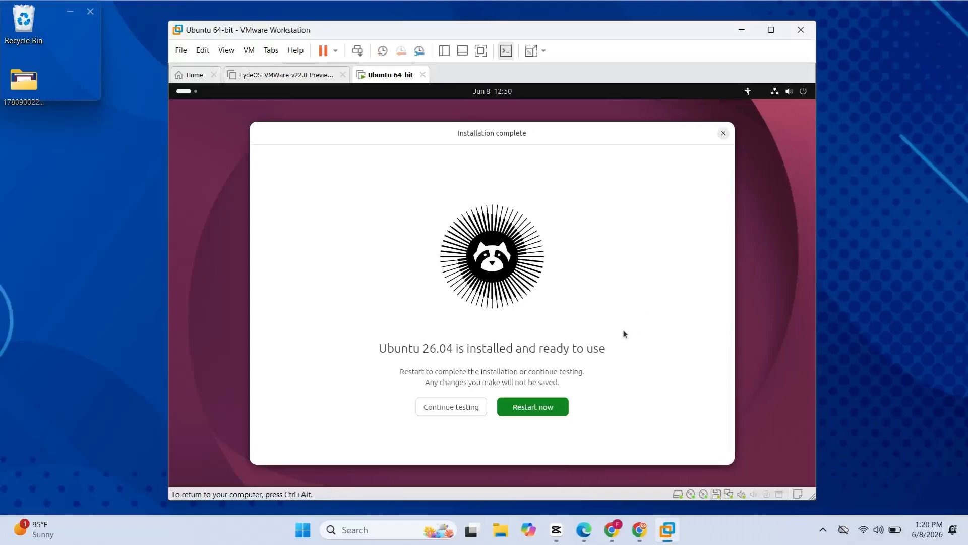
click(553, 409)
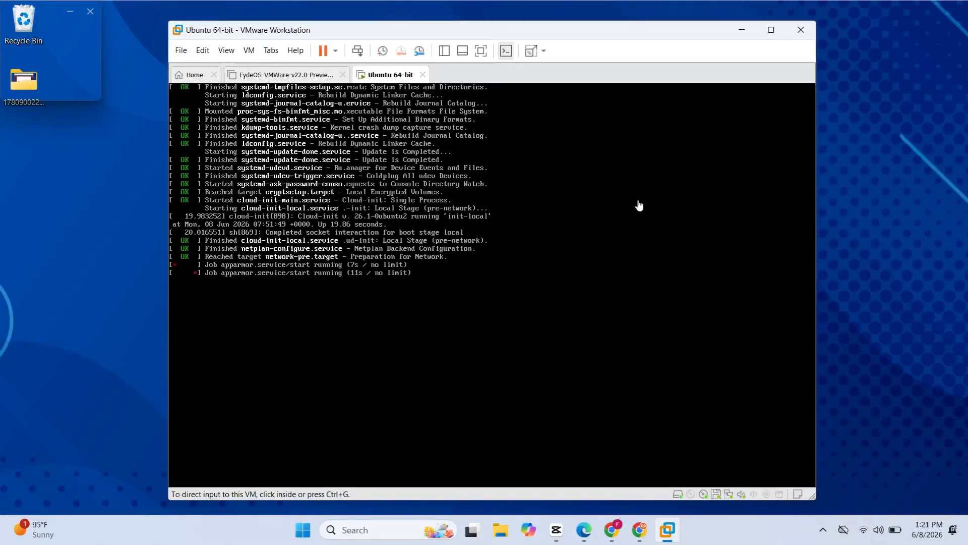
Sign in to the installed Ubuntu system by entering the account password on the login screen
click(638, 205)
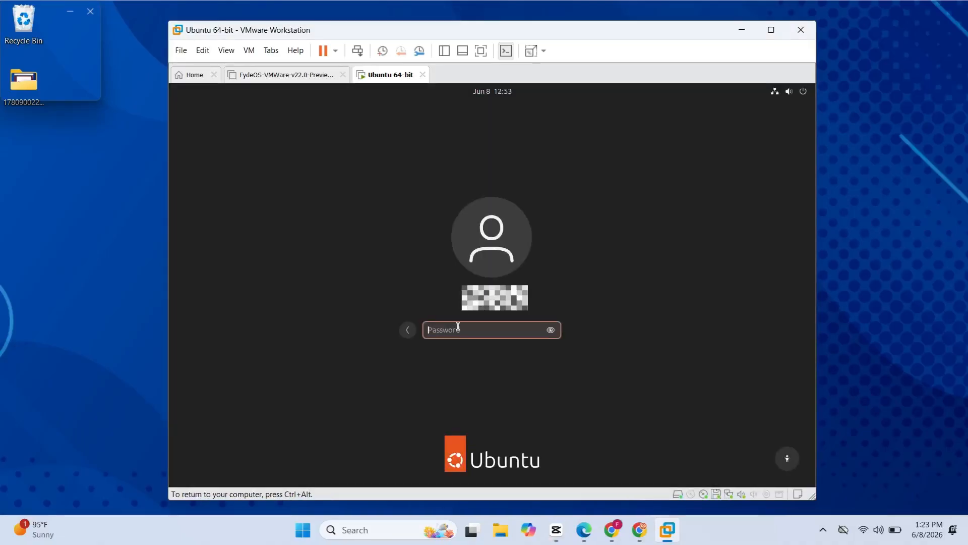
text(*****)
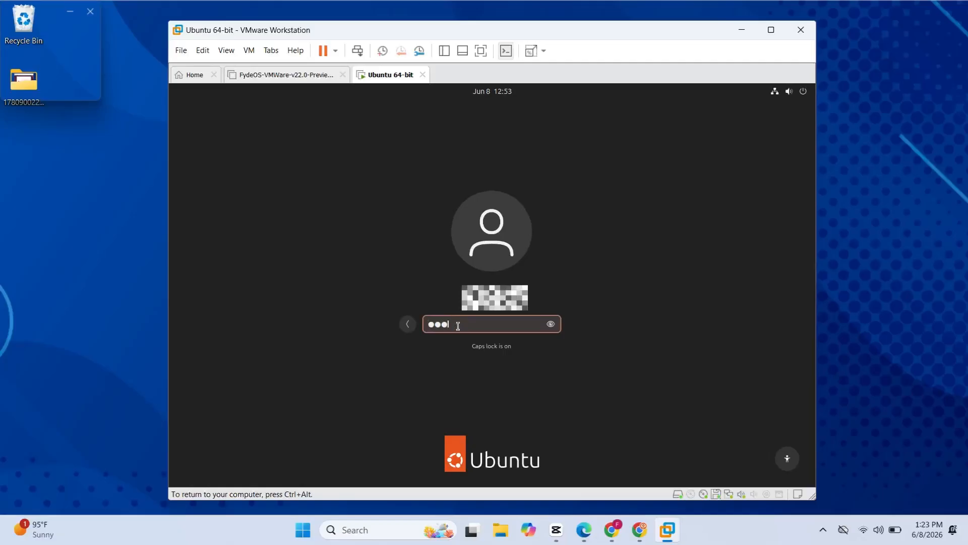
text(*)
key(Return)
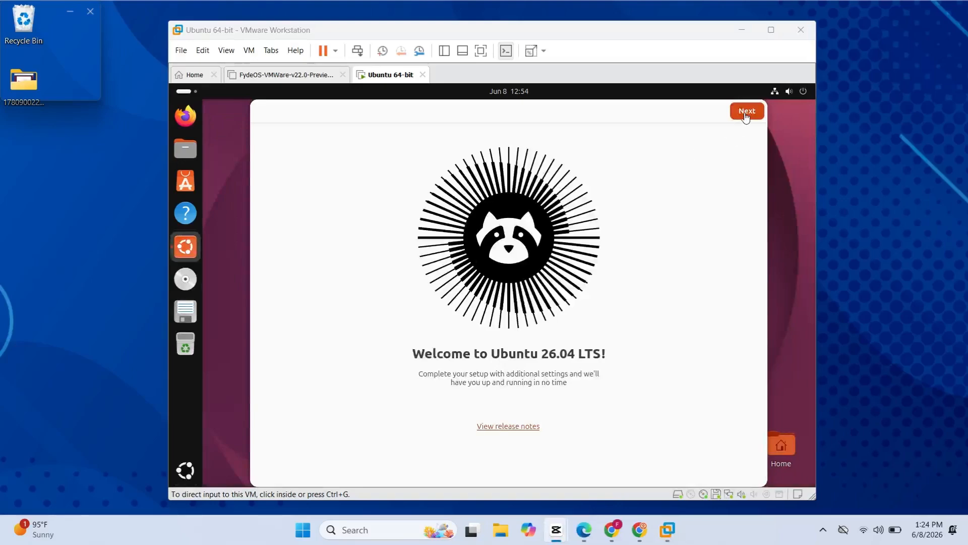
Complete the Ubuntu 26.04 LTS welcome setup, keeping the offered location services setting, the Default style and the orange accent color
click(746, 115)
click(745, 115)
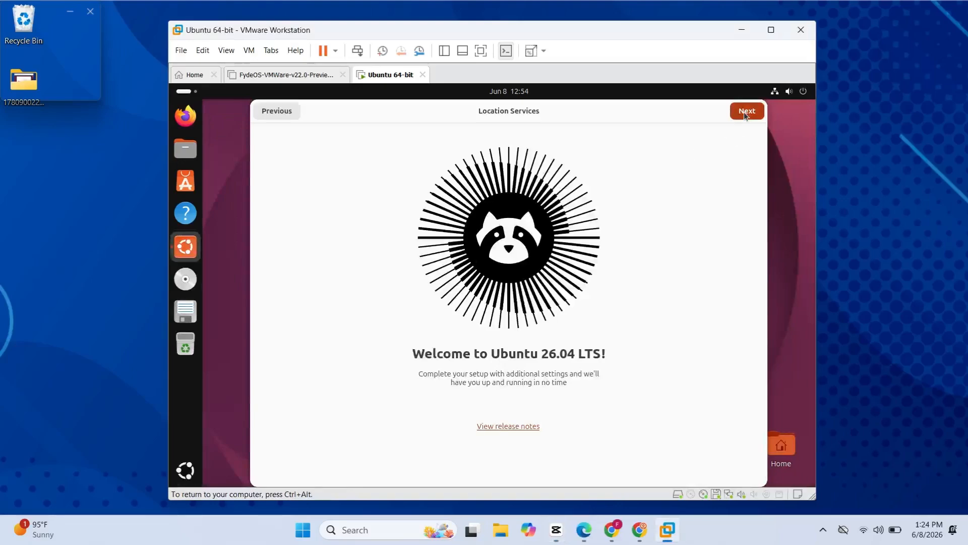
click(744, 113)
click(745, 115)
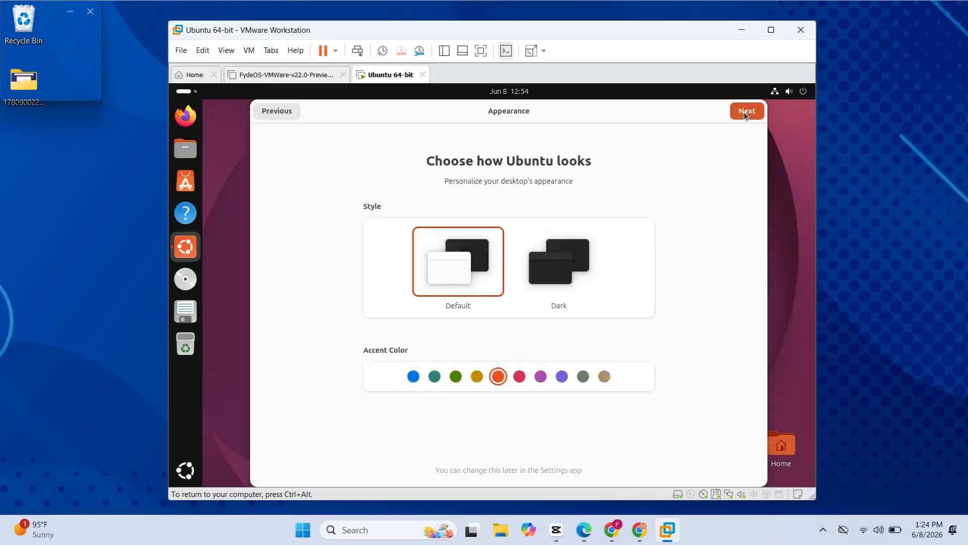
click(744, 115)
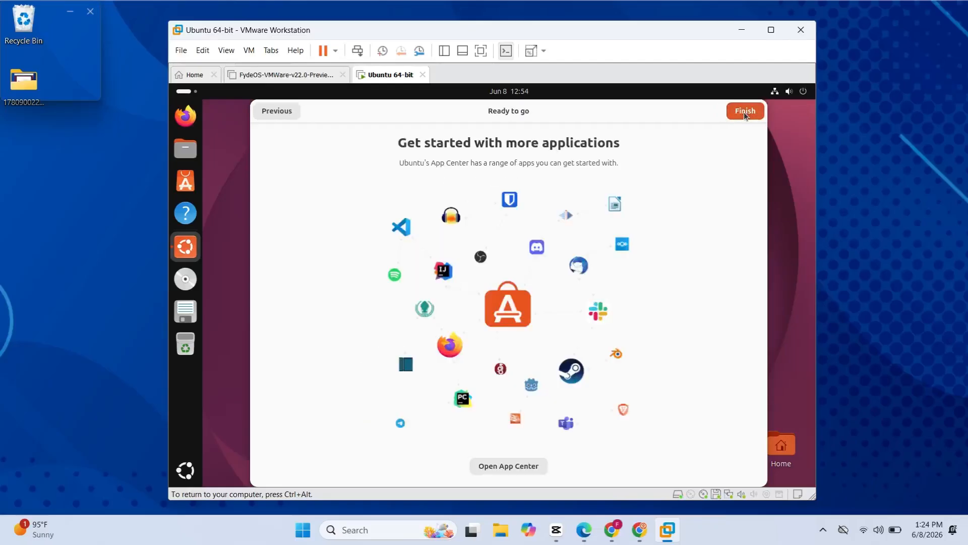
click(744, 115)
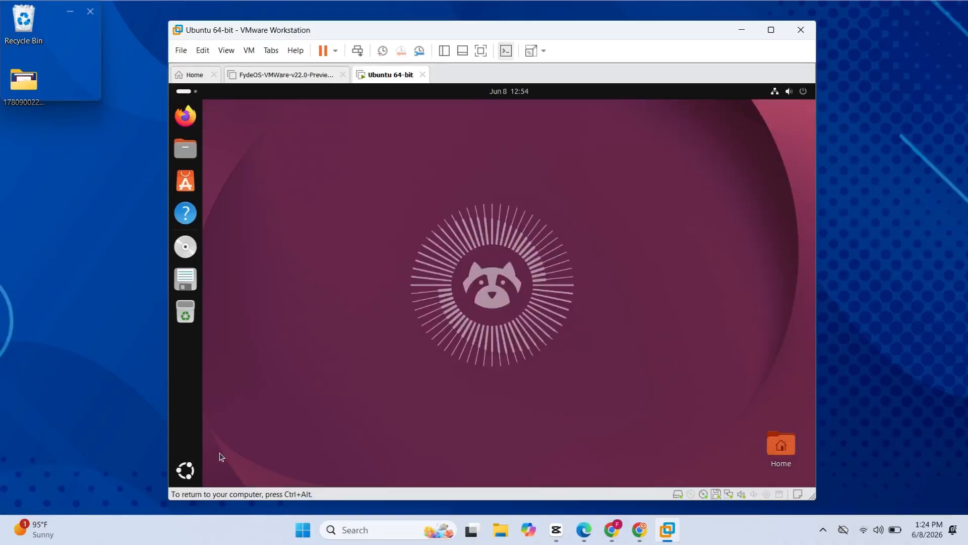
Open the Settings application from Ubuntu's list of installed apps
click(186, 468)
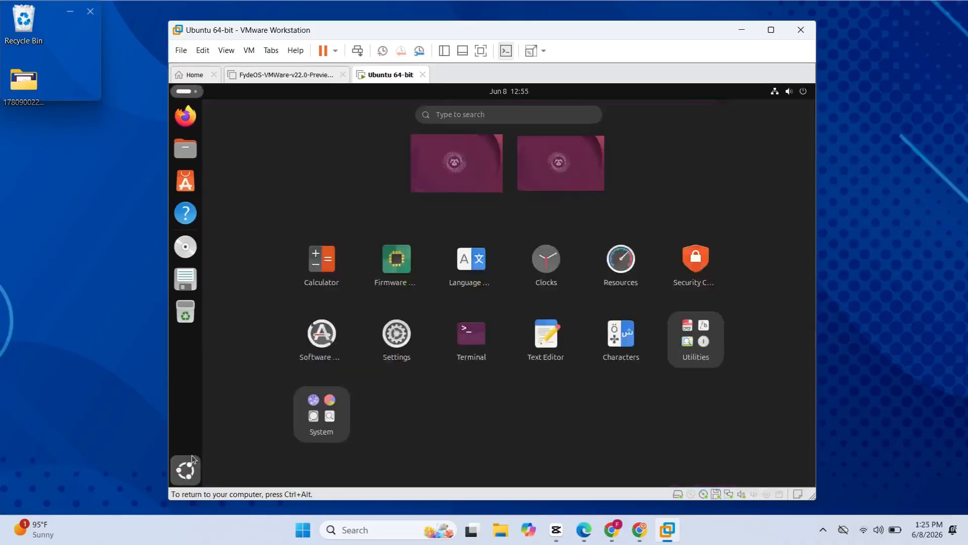
click(407, 328)
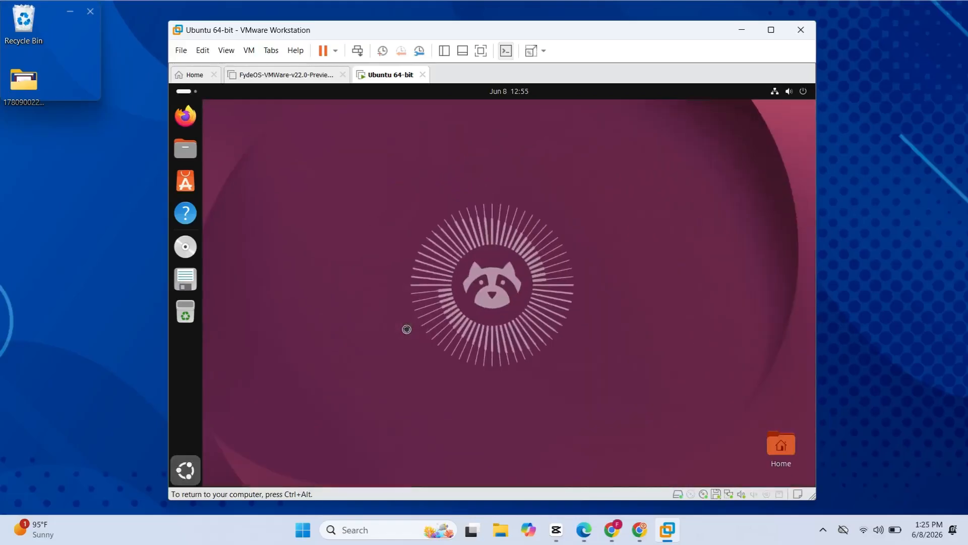